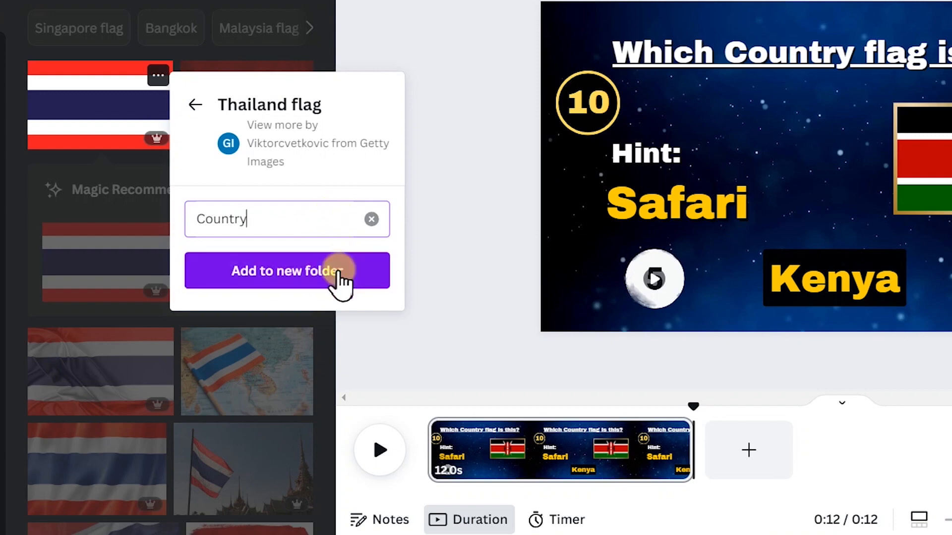
Finish the Country folder with the Thailand flag, then save the first Netherlands flag photo into it.
{"action": "left_click", "coordinate": [340, 276]}
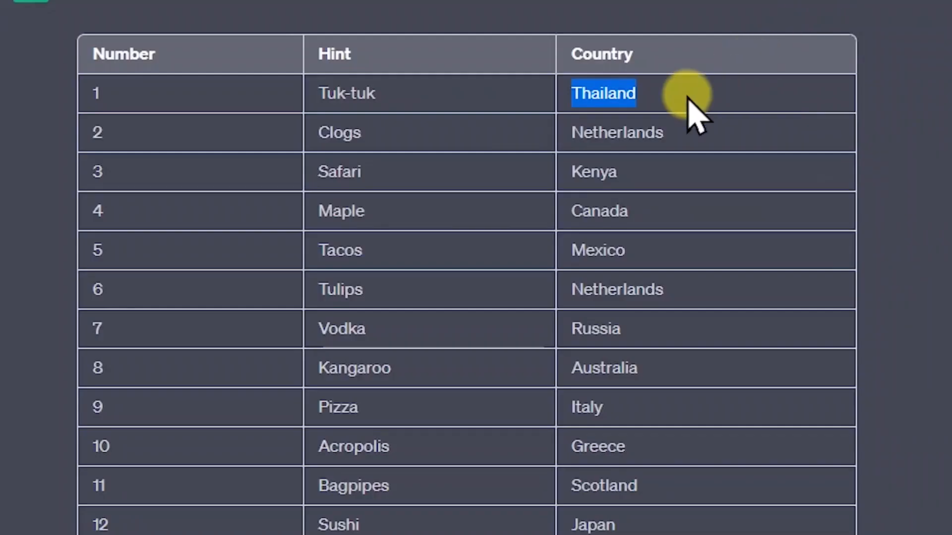
{"action": "left_click_drag", "start_coordinate": [570, 134], "coordinate": [677, 141]}
{"action": "key", "text": "ctrl+c"}
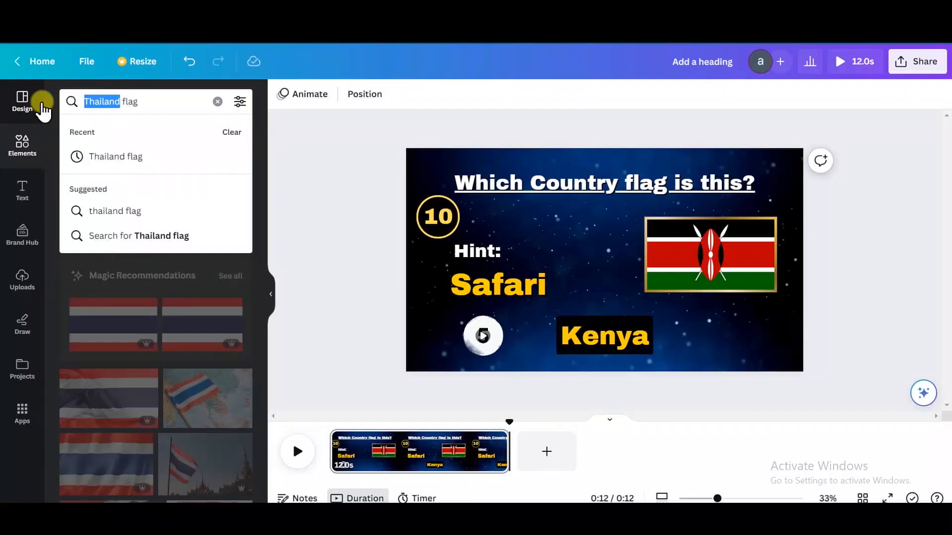
{"action": "key", "text": "ctrl+v"}
{"action": "key", "text": "Return"}
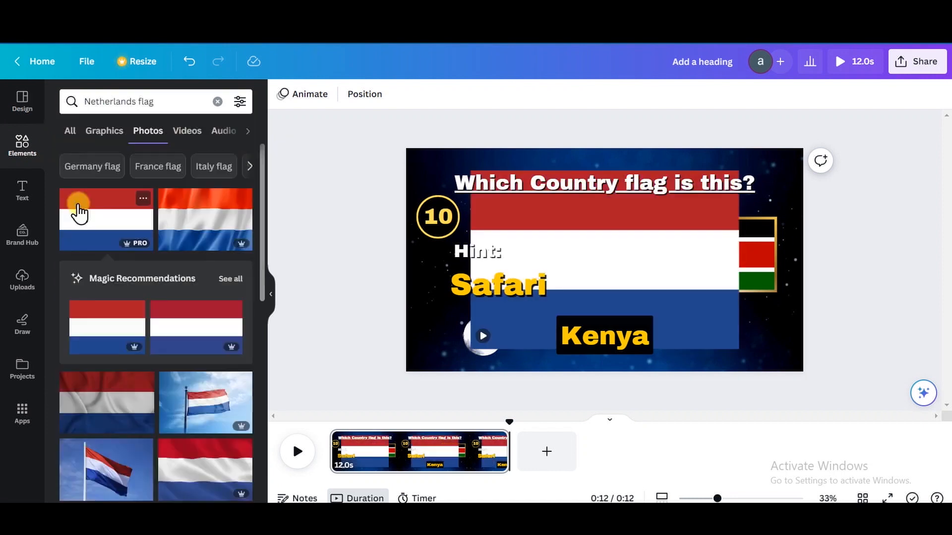
{"action": "right_click", "coordinate": [78, 205]}
{"action": "scroll", "coordinate": [226, 390], "scroll_direction": "down", "scroll_amount": 1}
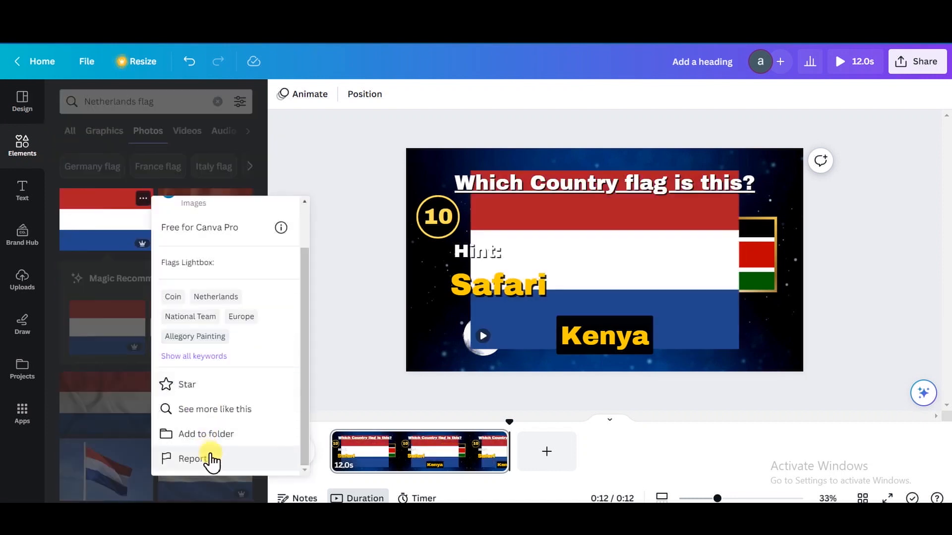
{"action": "left_click", "coordinate": [220, 439]}
{"action": "left_click", "coordinate": [228, 355]}
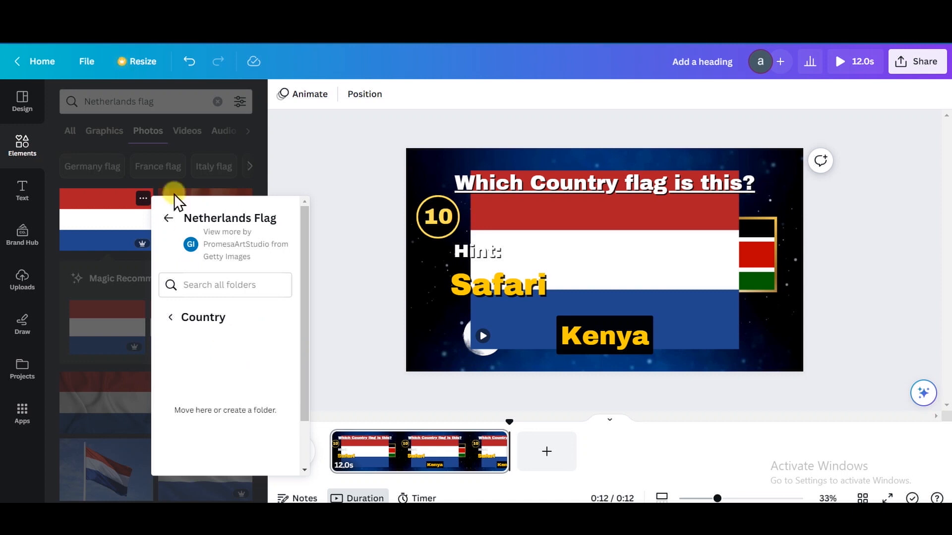
{"action": "scroll", "coordinate": [234, 314], "scroll_direction": "down", "scroll_amount": 1}
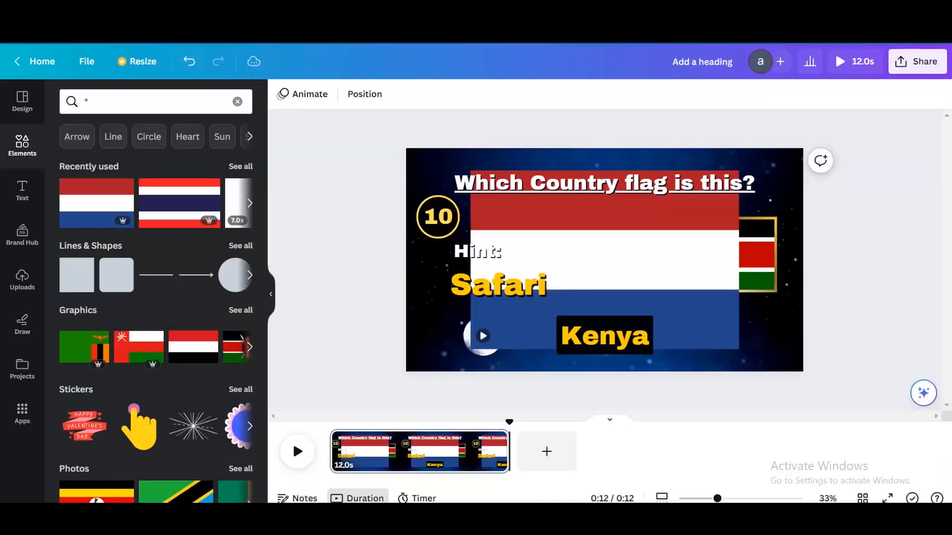
Search photos for the Kenya flag and add the first photo to the Country folder.
{"action": "left_click", "coordinate": [178, 94]}
{"action": "type", "text": "Kenya"}
{"action": "left_click", "coordinate": [128, 237]}
{"action": "left_click", "coordinate": [148, 132]}
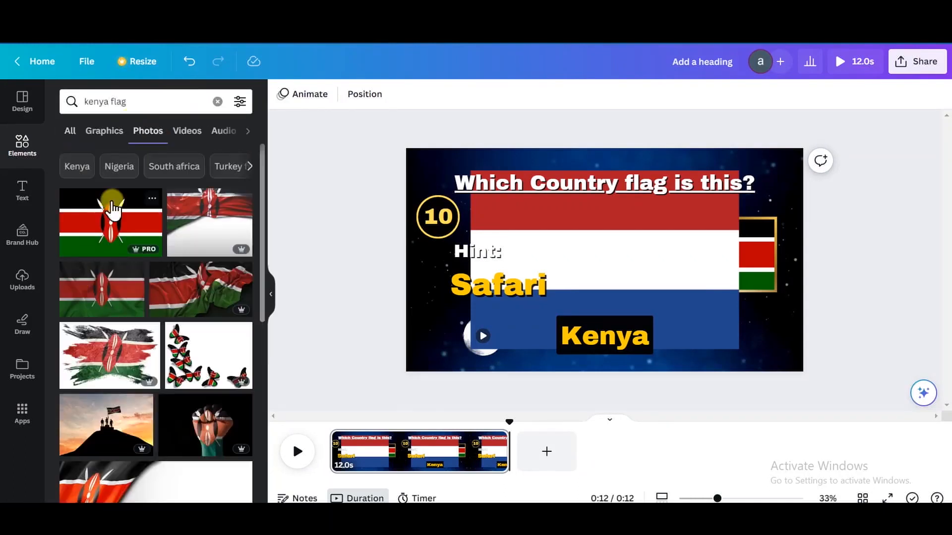
{"action": "mouse_move", "coordinate": [113, 209]}
{"action": "scroll", "coordinate": [223, 427], "scroll_direction": "down", "scroll_amount": 2}
{"action": "left_click", "coordinate": [220, 434]}
{"action": "left_click", "coordinate": [213, 259]}
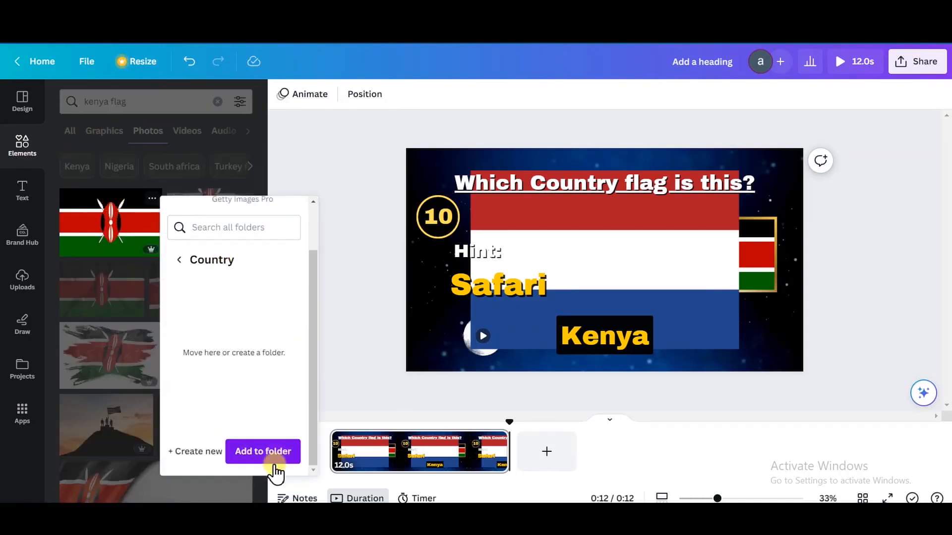
{"action": "left_click", "coordinate": [268, 452]}
Search the apps for 'bulk create'.
{"action": "left_click", "coordinate": [23, 414]}
{"action": "left_click", "coordinate": [124, 97]}
{"action": "type", "text": "b"}
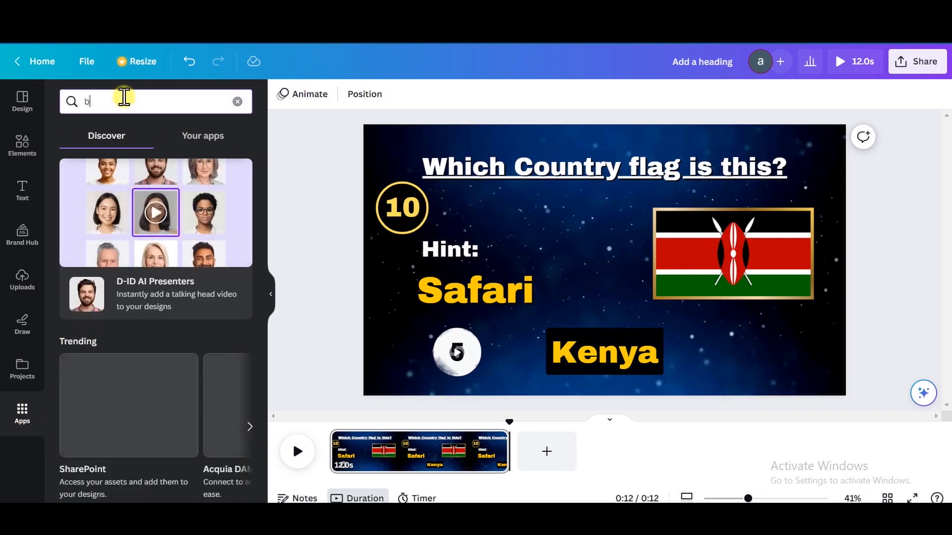
{"action": "type", "text": "ulk create"}
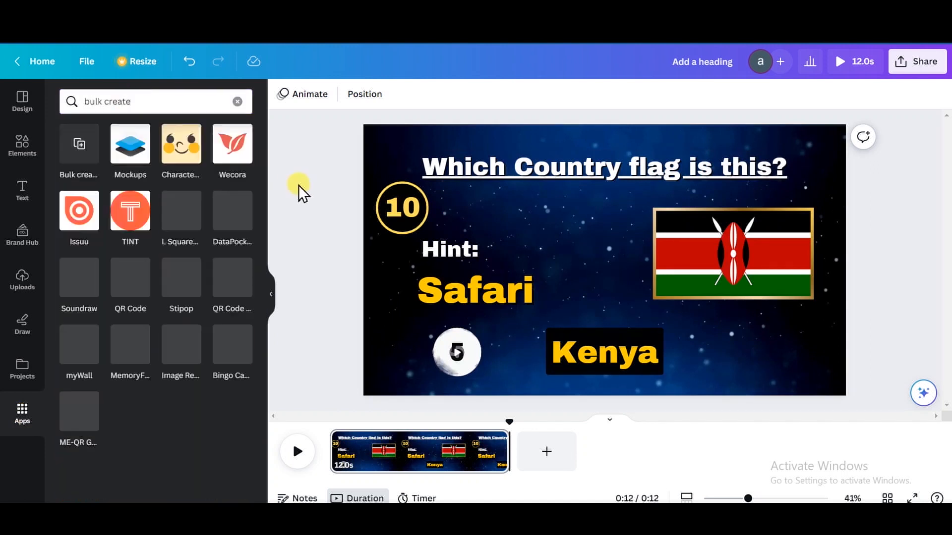
Open Bulk create and choose to enter the data manually.
{"action": "left_click", "coordinate": [72, 157]}
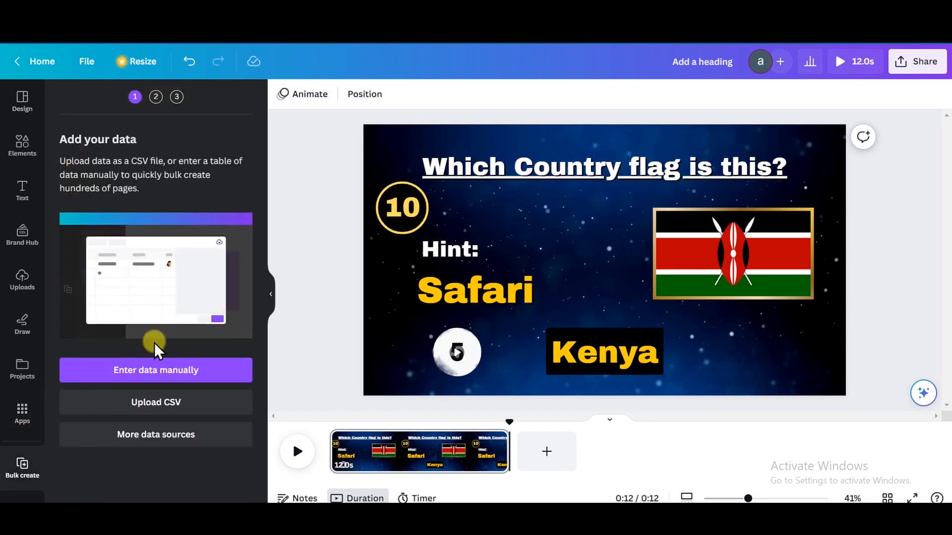
{"action": "left_click", "coordinate": [165, 376]}
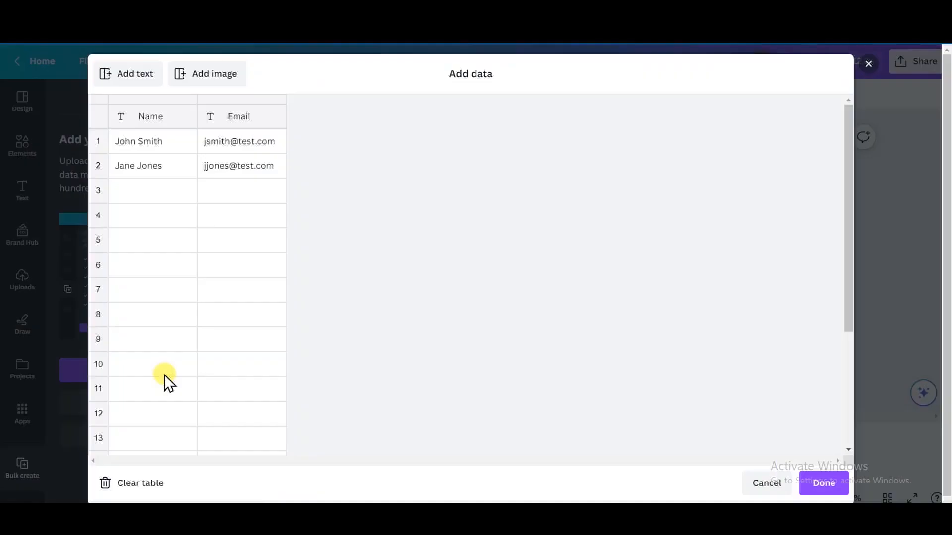
Clear the sample rows and paste the 15-row ChatGPT quiz table into the data table.
{"action": "left_click", "coordinate": [147, 488]}
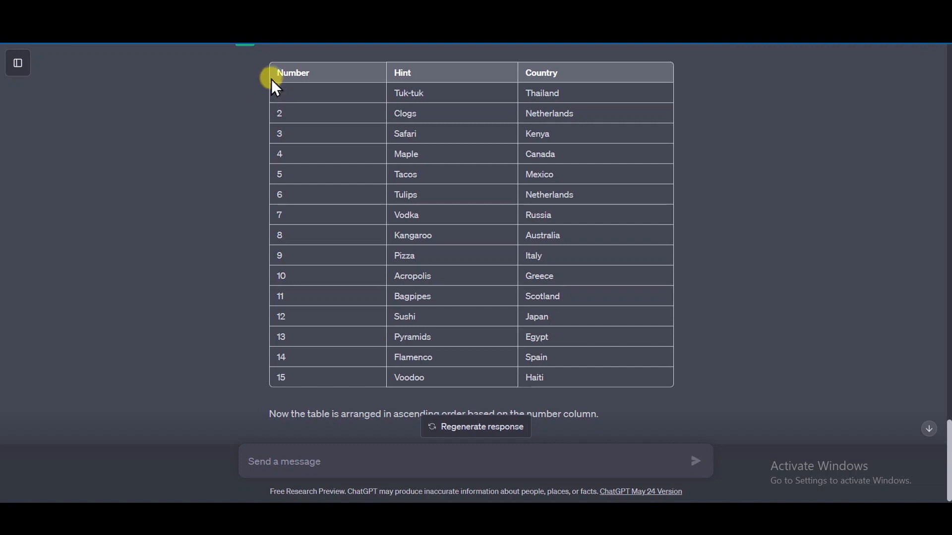
{"action": "left_click_drag", "start_coordinate": [275, 71], "coordinate": [442, 380]}
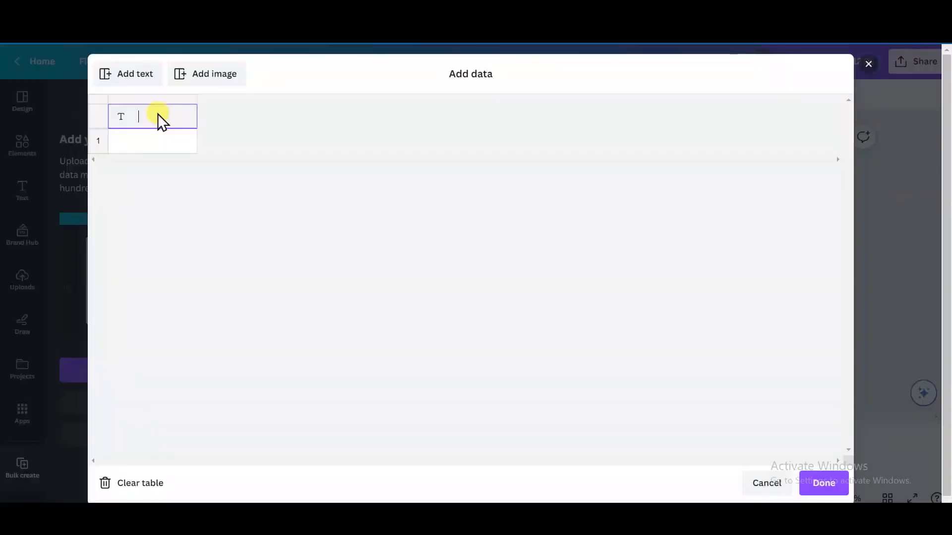
{"action": "key", "text": "ctrl+v"}
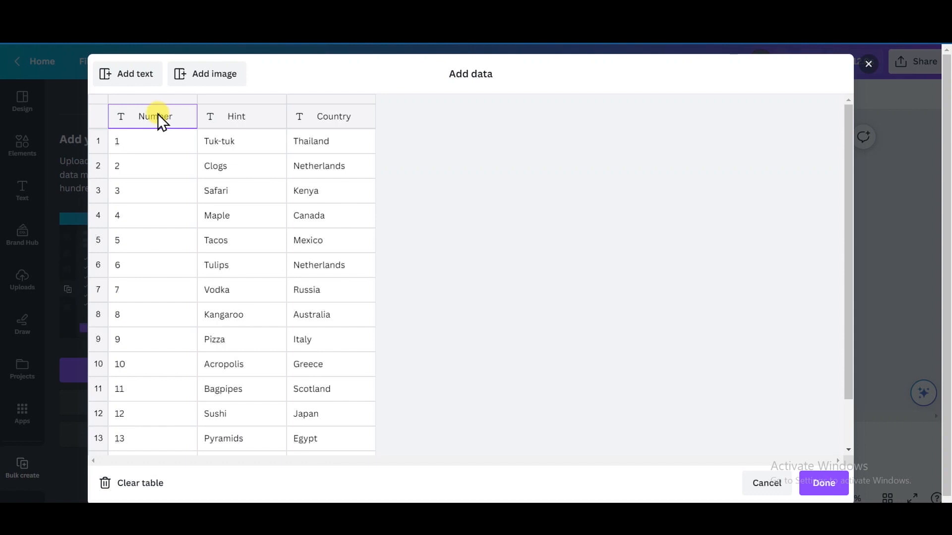
Add an Image column and assign the Thailand and Netherlands flags from the Country folder.
{"action": "left_click", "coordinate": [218, 75]}
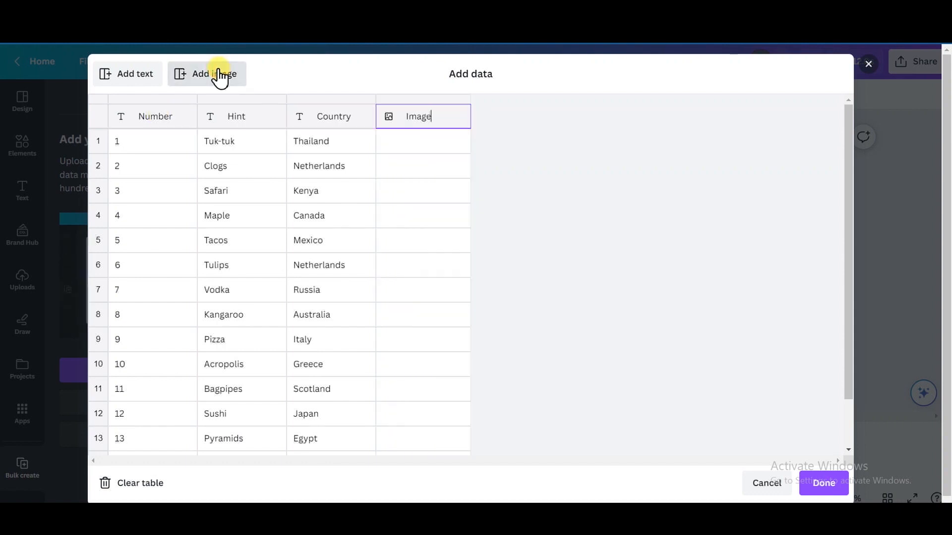
{"action": "left_click", "coordinate": [461, 144]}
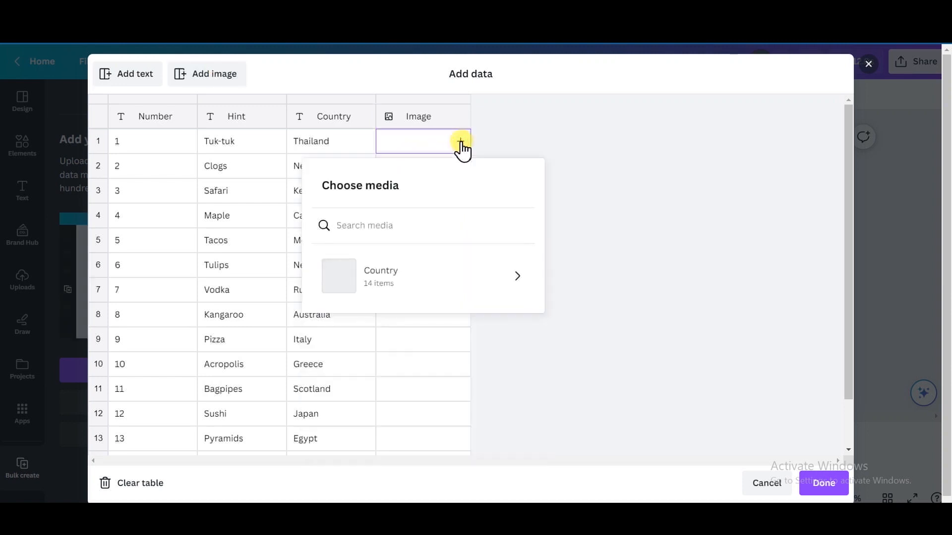
{"action": "left_click", "coordinate": [423, 278]}
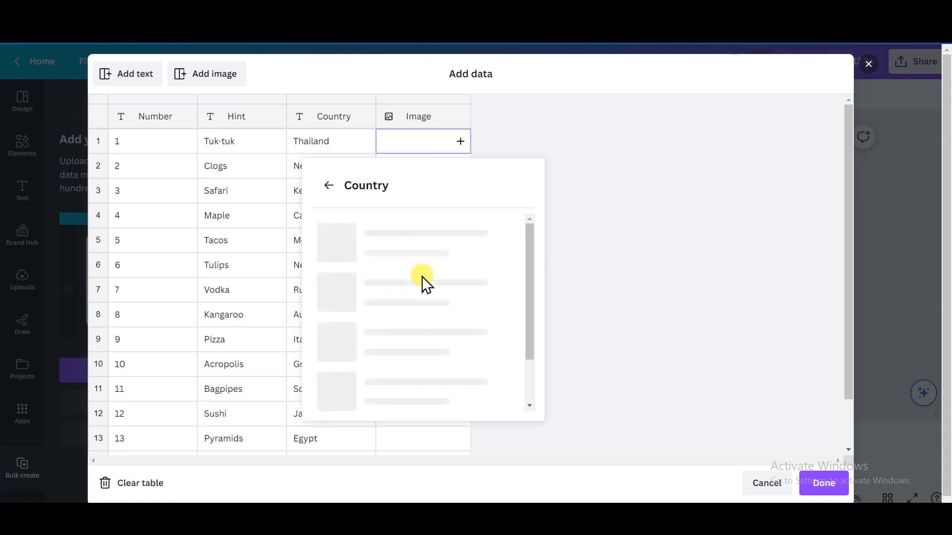
{"action": "scroll", "coordinate": [532, 280], "scroll_direction": "down", "scroll_amount": 2}
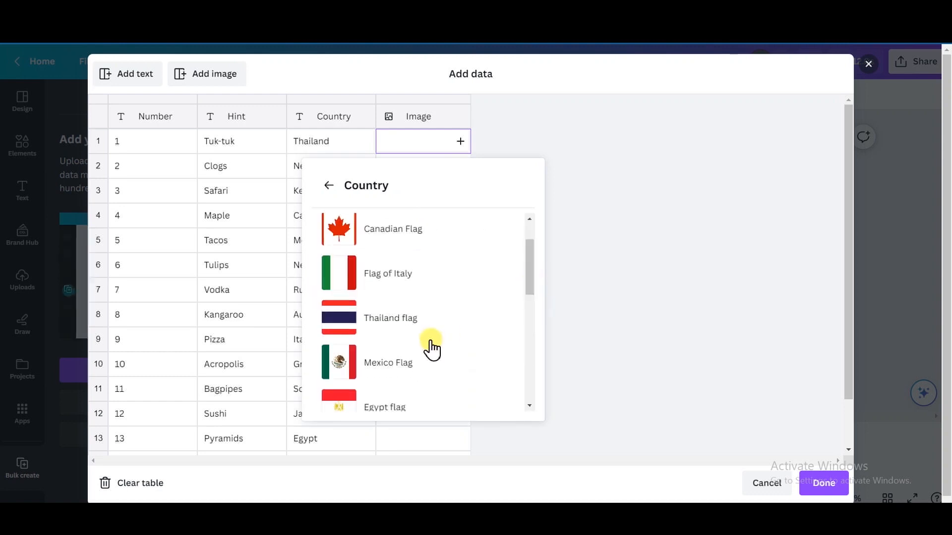
{"action": "left_click", "coordinate": [416, 325]}
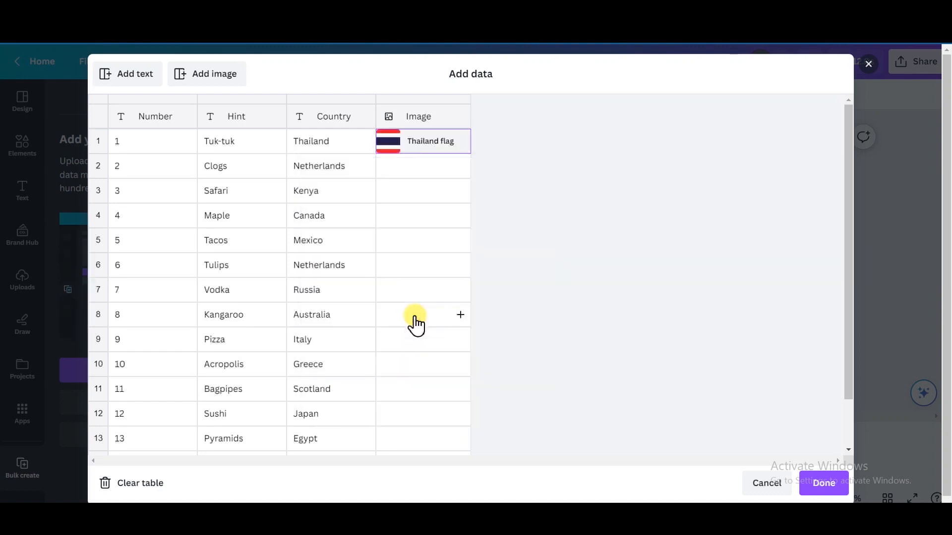
{"action": "left_click", "coordinate": [460, 166]}
{"action": "left_click_drag", "start_coordinate": [531, 320], "coordinate": [530, 365]}
{"action": "left_click", "coordinate": [462, 368]}
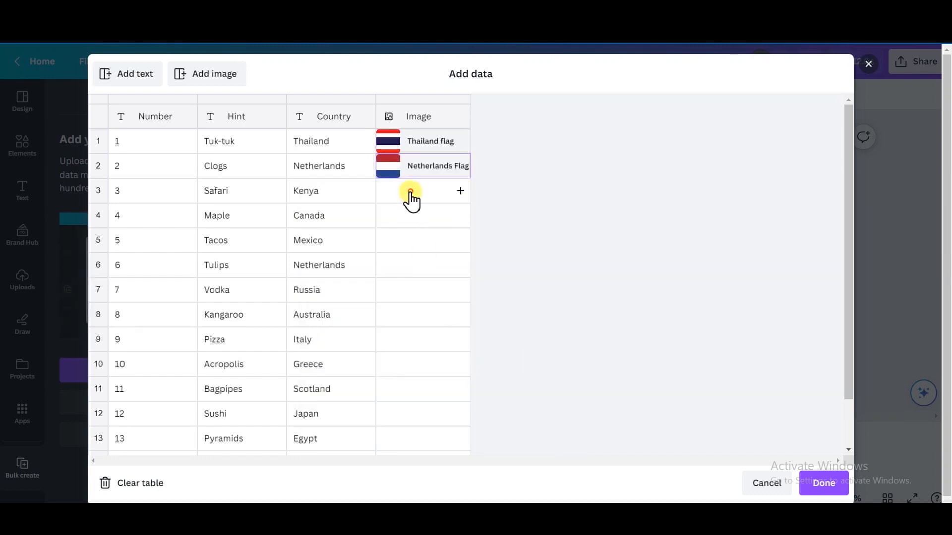
Assign the Kenya and Canada flags to their rows and confirm the data table.
{"action": "left_click", "coordinate": [460, 191]}
{"action": "left_click_drag", "start_coordinate": [531, 308], "coordinate": [540, 409]}
{"action": "left_click", "coordinate": [389, 414]}
{"action": "left_click", "coordinate": [451, 215]}
{"action": "left_click", "coordinate": [425, 247]}
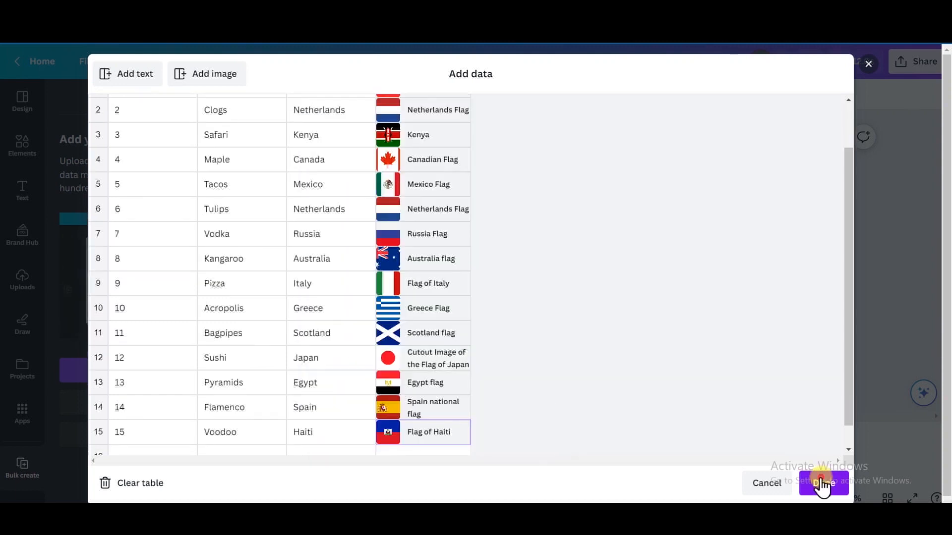
{"action": "left_click", "coordinate": [822, 485]}
{"action": "right_click", "coordinate": [394, 216]}
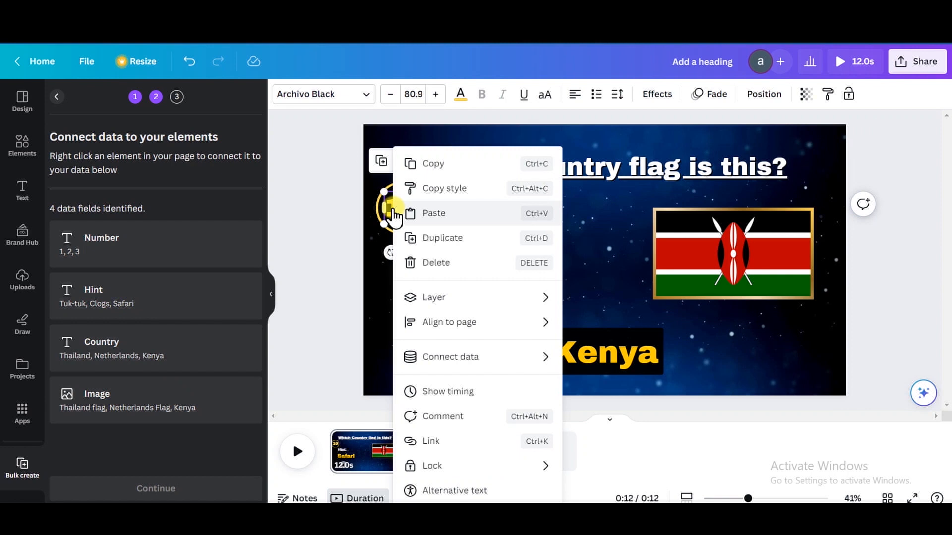
Connect the countdown number to the Number field and the Safari hint text to Hint.
{"action": "mouse_move", "coordinate": [442, 364]}
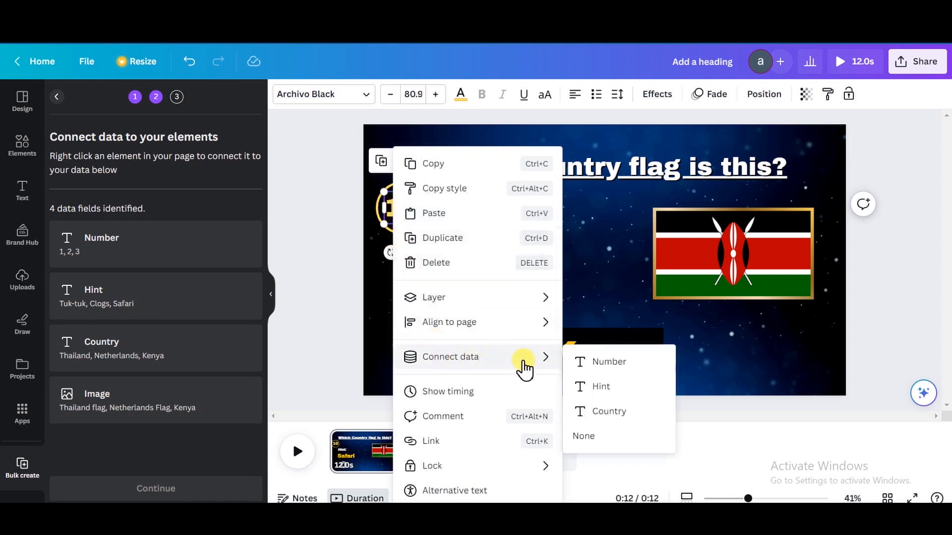
{"action": "left_click", "coordinate": [603, 363]}
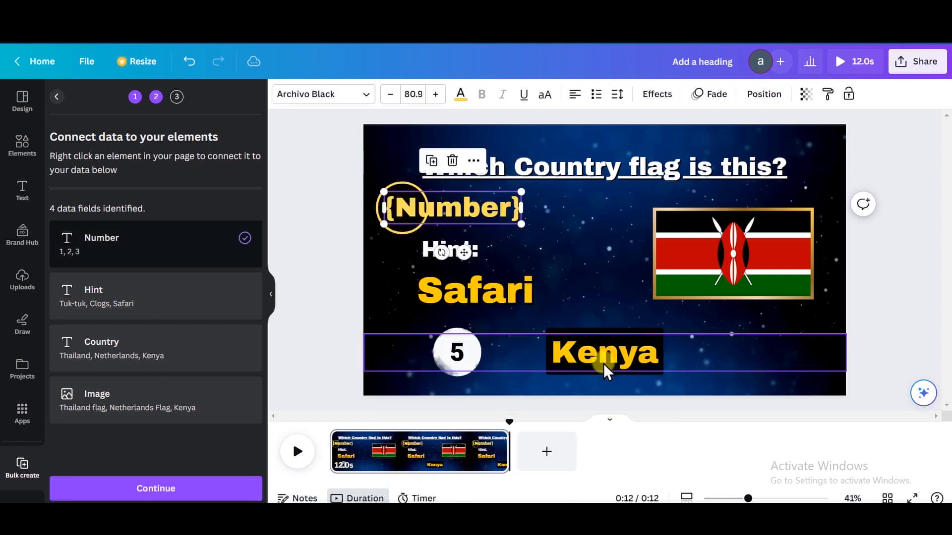
{"action": "left_click", "coordinate": [609, 221]}
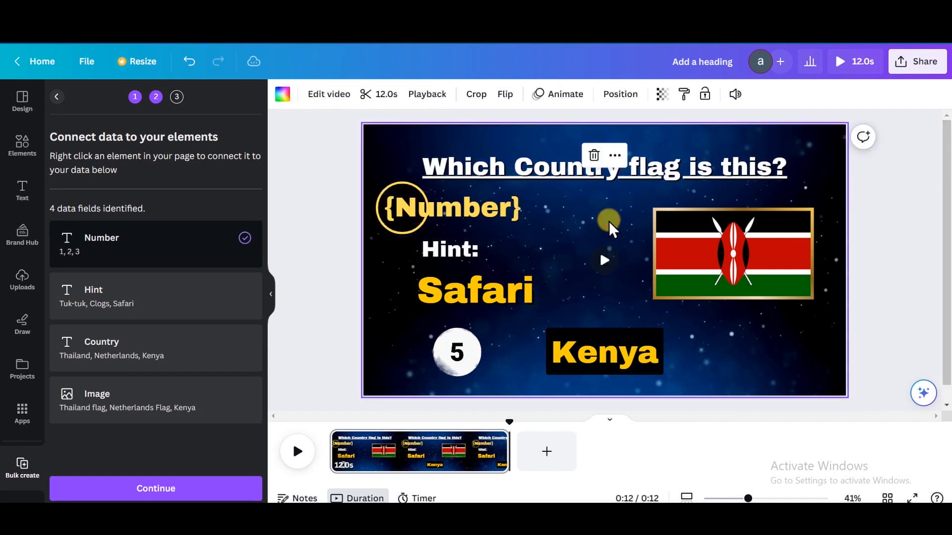
{"action": "left_click", "coordinate": [498, 287]}
{"action": "right_click", "coordinate": [497, 289]}
{"action": "mouse_move", "coordinate": [653, 357]}
{"action": "left_click", "coordinate": [706, 387]}
Connect the Kenya answer text to Country and the flag image to Image, then continue.
{"action": "right_click", "coordinate": [606, 356]}
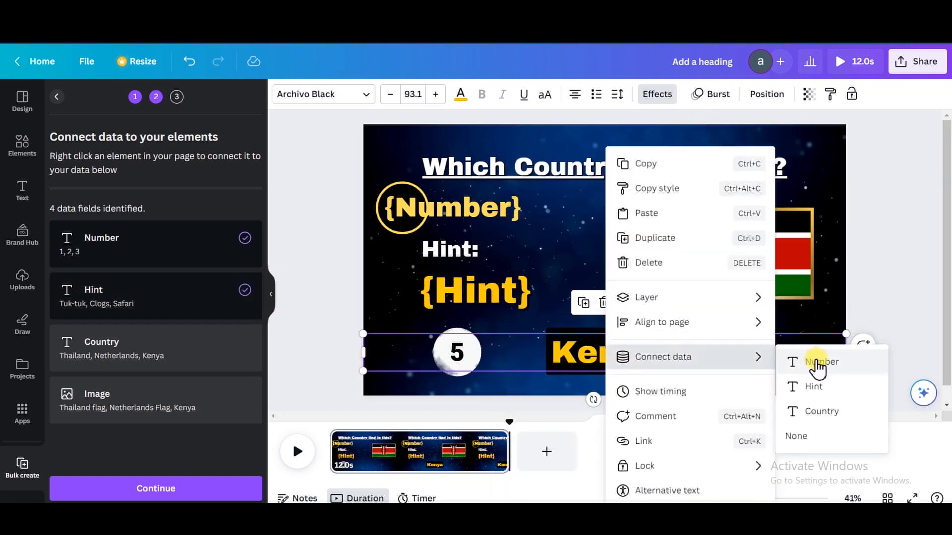
{"action": "left_click", "coordinate": [823, 412]}
{"action": "left_click", "coordinate": [790, 245]}
{"action": "right_click", "coordinate": [790, 245]}
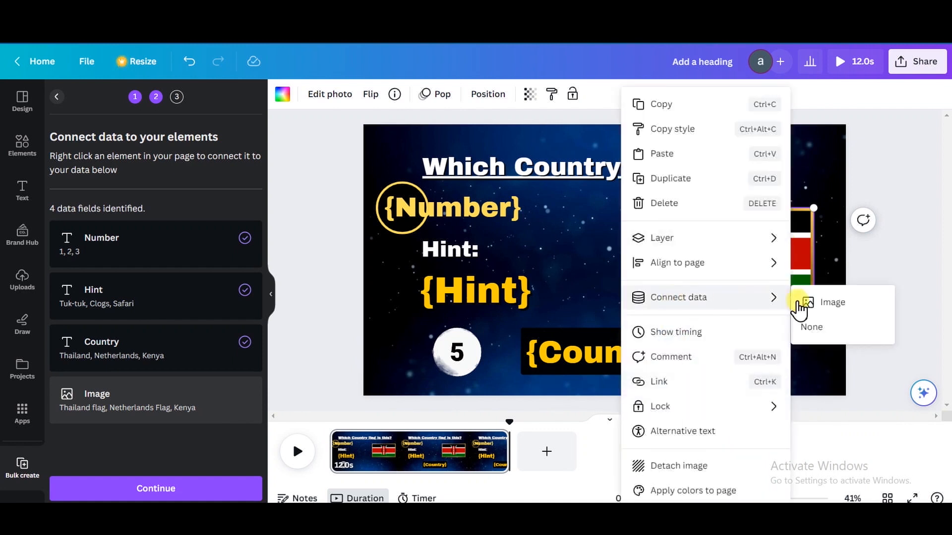
{"action": "left_click", "coordinate": [810, 302]}
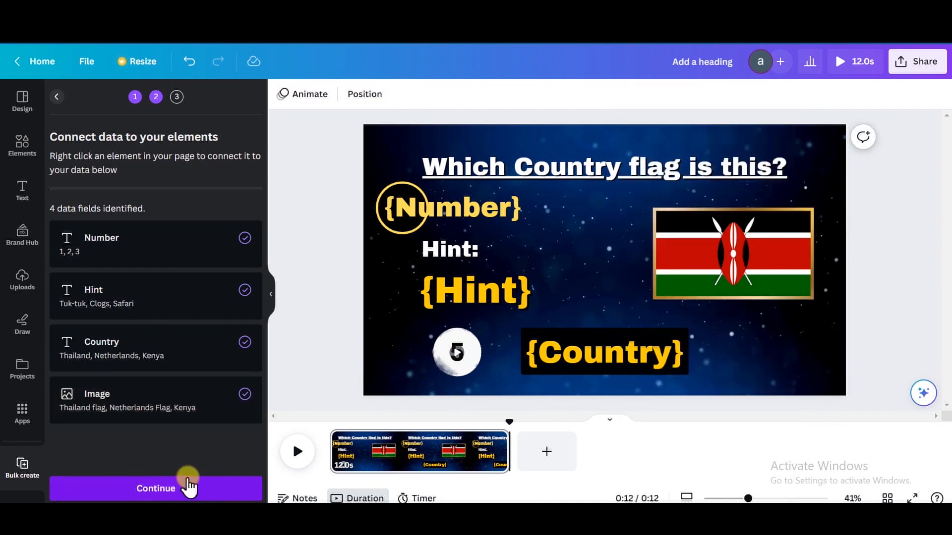
{"action": "left_click", "coordinate": [164, 489]}
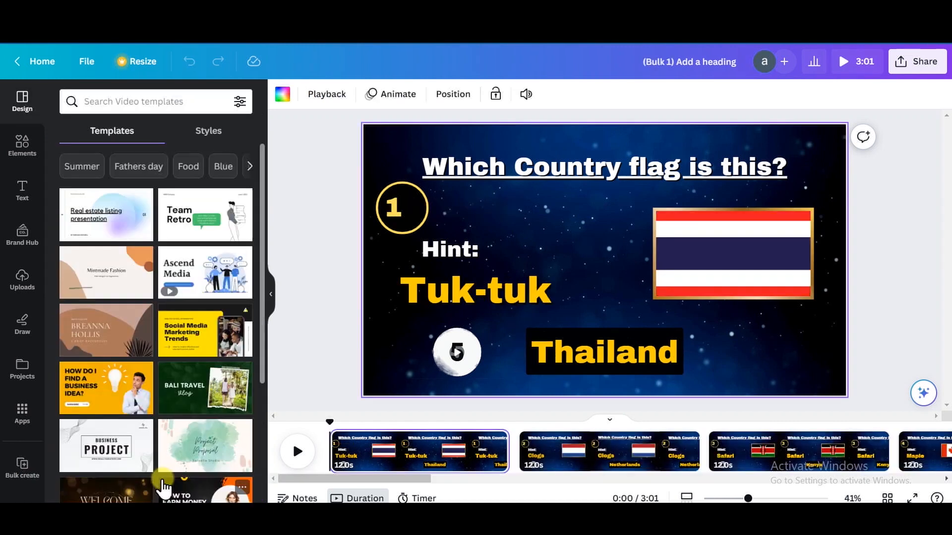
Preview the generated quiz pages, then add a blank page and move it to the start.
{"action": "left_click", "coordinate": [397, 212]}
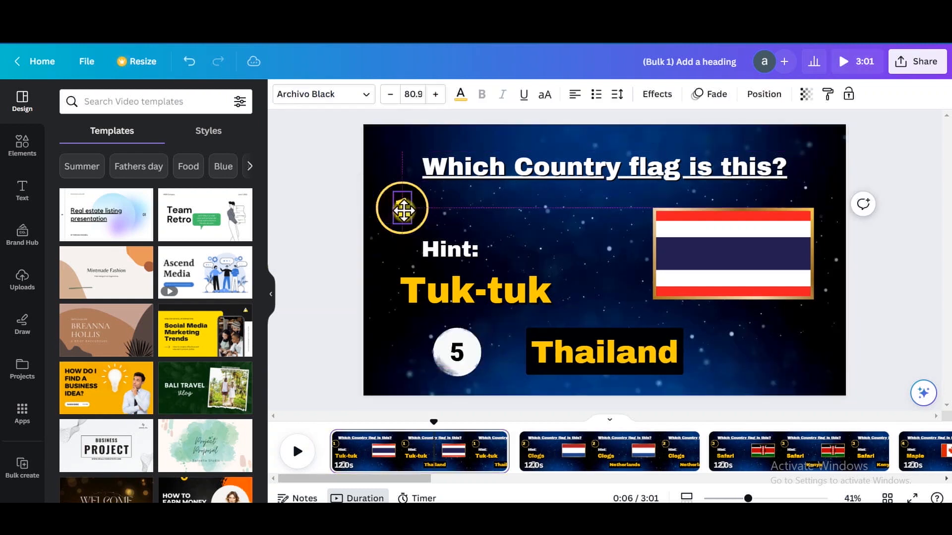
{"action": "left_click", "coordinate": [297, 452]}
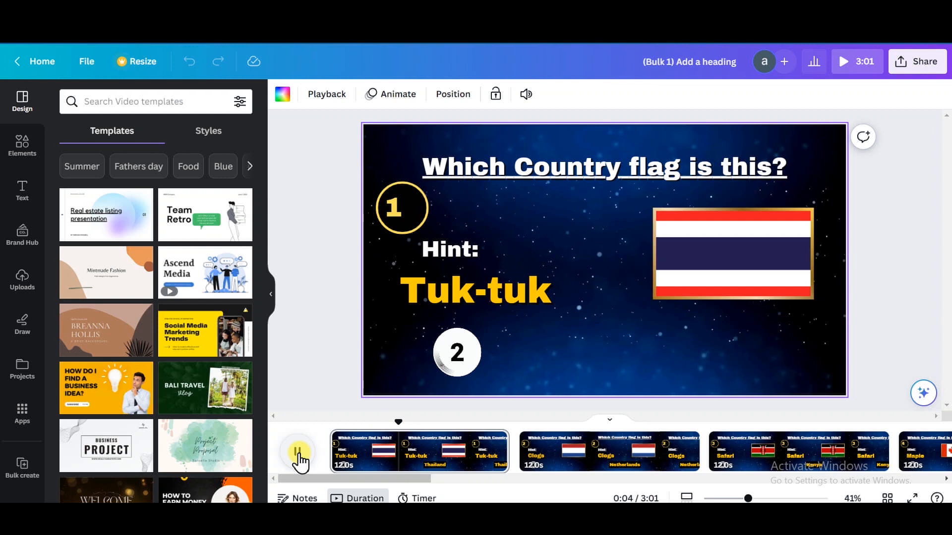
{"action": "left_click", "coordinate": [574, 453]}
{"action": "right_click", "coordinate": [574, 454]}
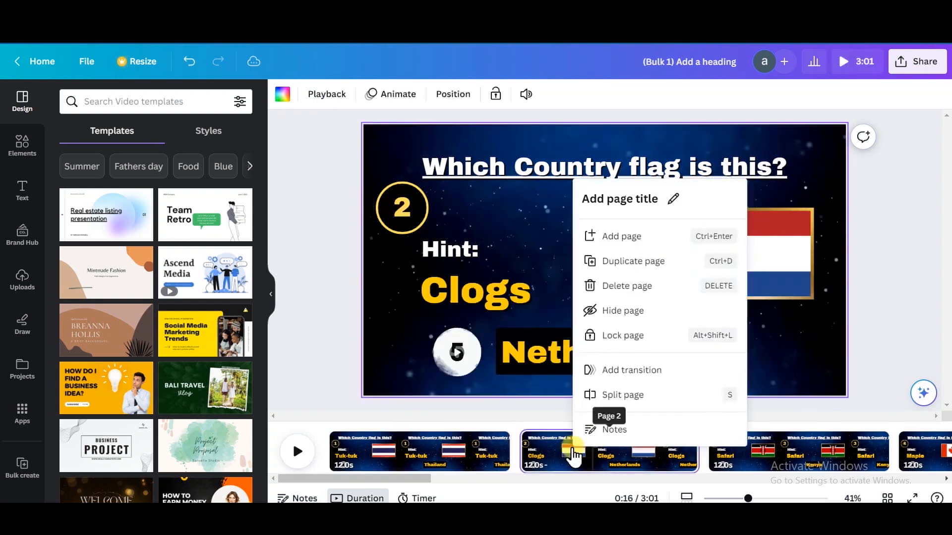
{"action": "left_click", "coordinate": [633, 245]}
{"action": "left_click_drag", "start_coordinate": [740, 461], "coordinate": [387, 461]}
Apply the green colorful YouTube intro template and change its tagline to TO MY QUIZ CHANNEL.
{"action": "left_click", "coordinate": [170, 104]}
{"action": "type", "text": "intro"}
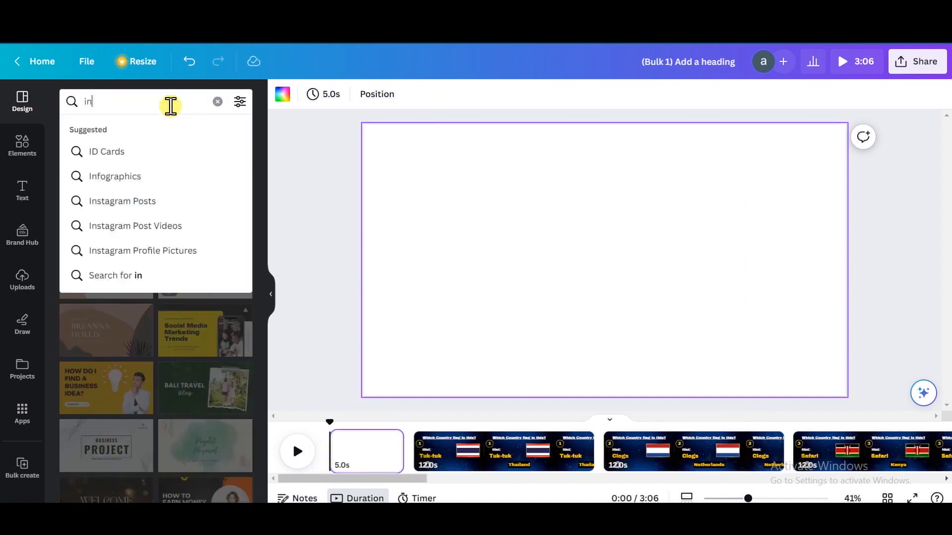
{"action": "left_click", "coordinate": [160, 177]}
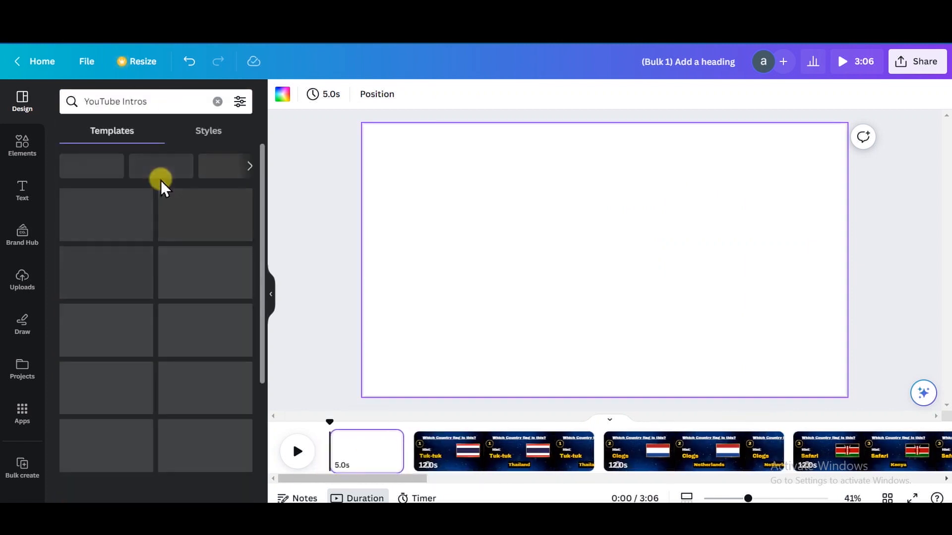
{"action": "left_click", "coordinate": [160, 180]}
{"action": "double_click", "coordinate": [588, 305]}
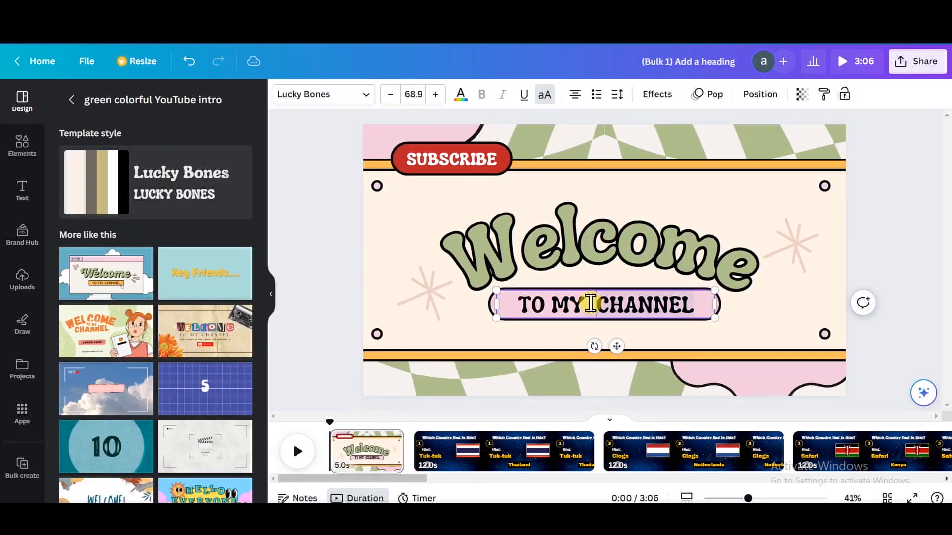
{"action": "type", "text": "QUIZ"}
{"action": "mouse_move", "coordinate": [715, 320]}
{"action": "left_mouse_down"}
{"action": "mouse_move", "coordinate": [739, 310]}
{"action": "mouse_move", "coordinate": [729, 310]}
{"action": "left_mouse_up"}
{"action": "left_click_drag", "start_coordinate": [497, 292], "coordinate": [526, 296]}
{"action": "left_click_drag", "start_coordinate": [638, 343], "coordinate": [614, 341]}
Insert a second page with world flag footage trimmed to about 5.6 seconds.
{"action": "right_click", "coordinate": [458, 451]}
{"action": "left_click", "coordinate": [506, 241]}
{"action": "left_click_drag", "start_coordinate": [637, 450], "coordinate": [504, 446]}
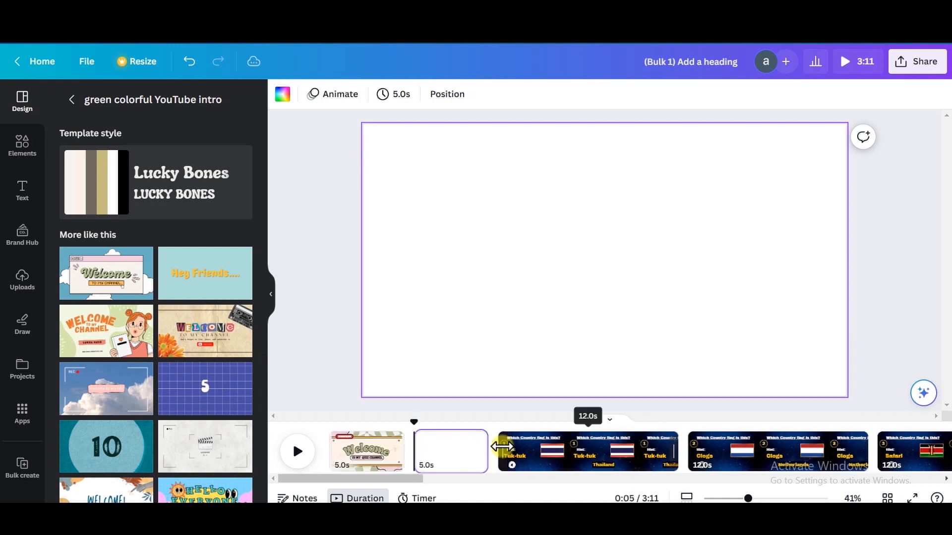
{"action": "left_click", "coordinate": [22, 146]}
{"action": "left_click", "coordinate": [119, 100]}
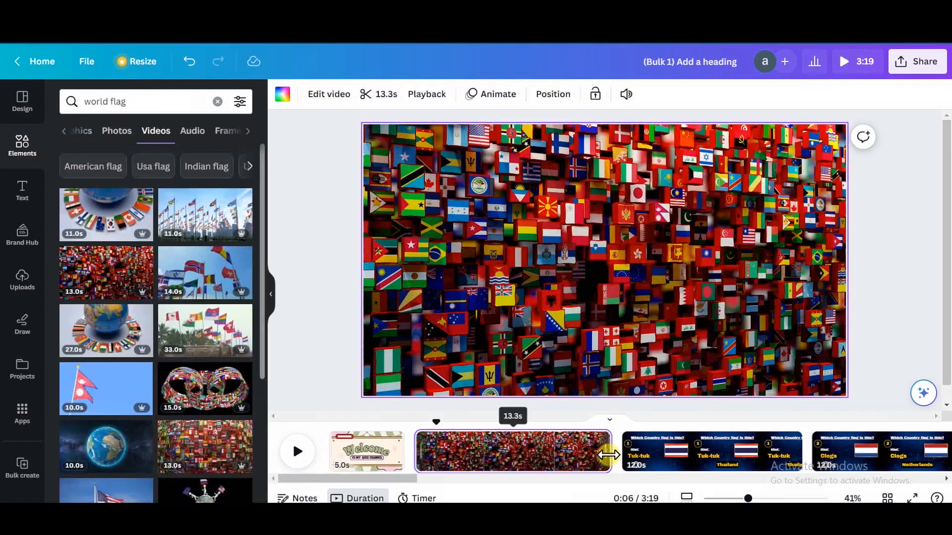
{"action": "left_click_drag", "start_coordinate": [608, 455], "coordinate": [493, 457]}
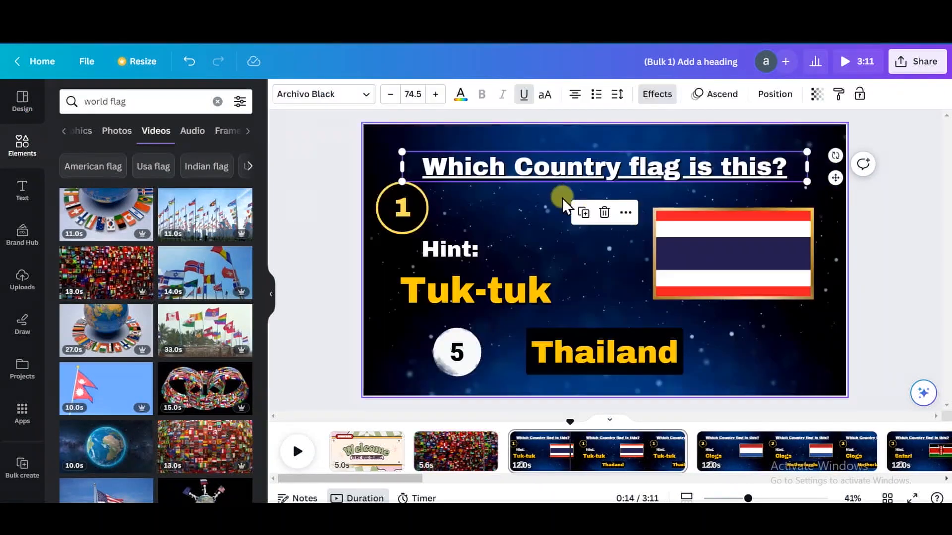
Copy the heading onto page 2 reading 'Can you guess the country / by their flags'.
{"action": "left_click", "coordinate": [584, 211]}
{"action": "left_click_drag", "start_coordinate": [673, 166], "coordinate": [671, 236]}
{"action": "double_click", "coordinate": [670, 235]}
{"action": "type", "text": "Can you guess the country"}
{"action": "key", "text": "Return"}
{"action": "type", "text": "by their flags"}
{"action": "key", "text": "Escape"}
Give the heading an outline effect with thickness 139.
{"action": "left_click", "coordinate": [657, 94]}
{"action": "left_click", "coordinate": [212, 416]}
{"action": "left_click", "coordinate": [231, 221]}
{"action": "left_click_drag", "start_coordinate": [105, 201], "coordinate": [186, 201]}
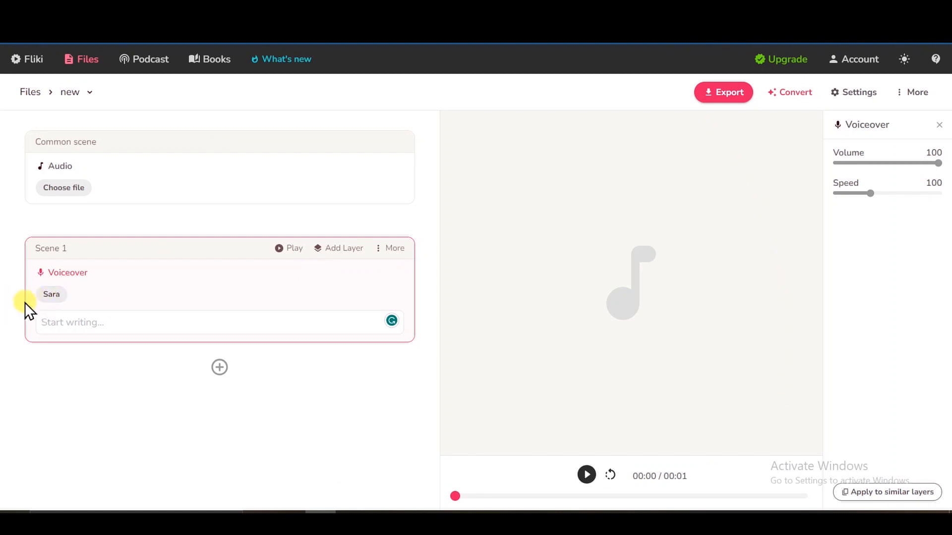
Set the voice style to Excited, paste the welcome script into Scene 1 and preview it.
{"action": "left_click", "coordinate": [52, 294]}
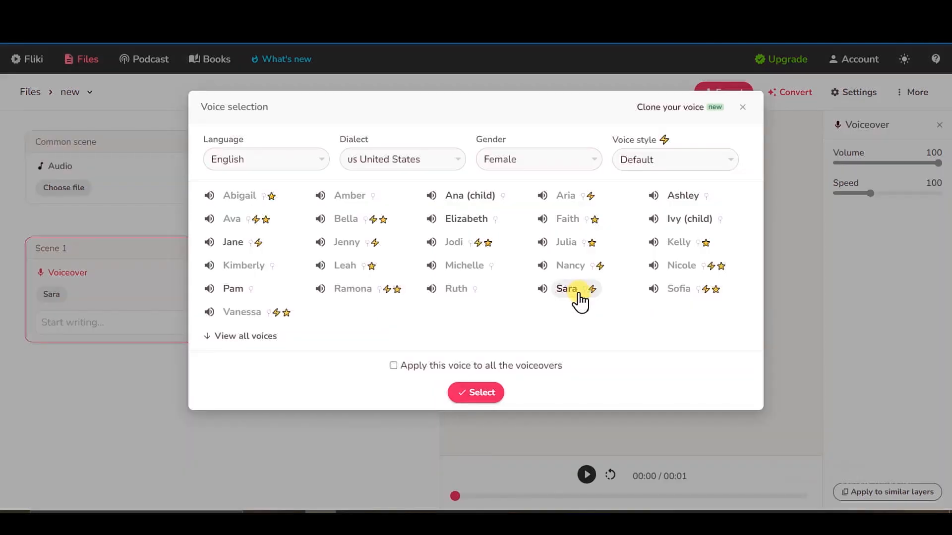
{"action": "left_click", "coordinate": [679, 160]}
{"action": "left_click", "coordinate": [671, 224]}
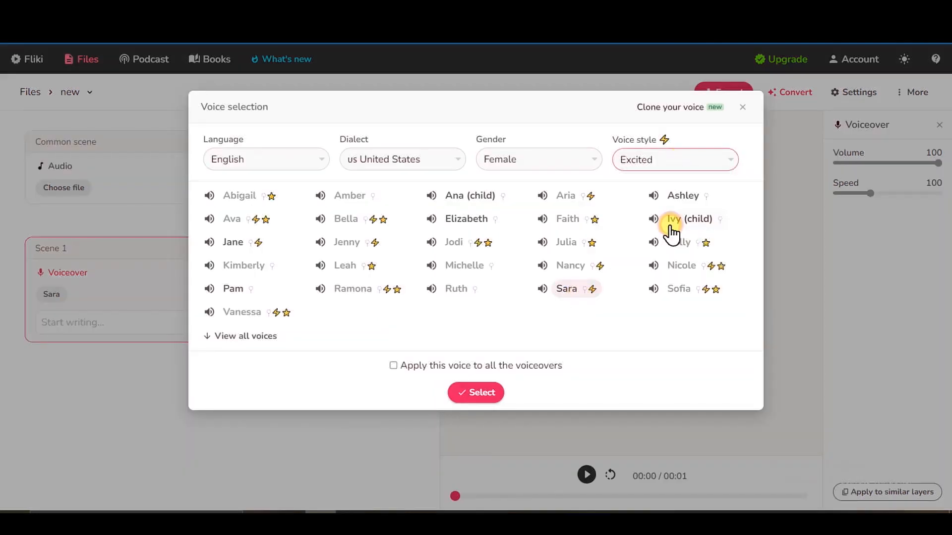
{"action": "left_click", "coordinate": [484, 394]}
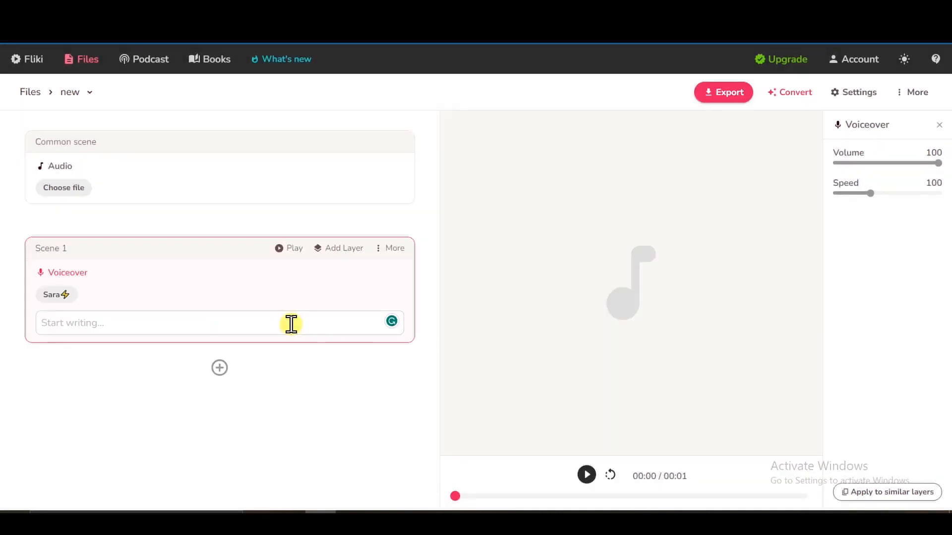
{"action": "type", "text": "Welcome to quiz love channel. In today’s video can you guess the name of this countries by their flags in 5 seconds! We’ll give you a hint let us know how many you got correctly in the comment section. Let’s get started"}
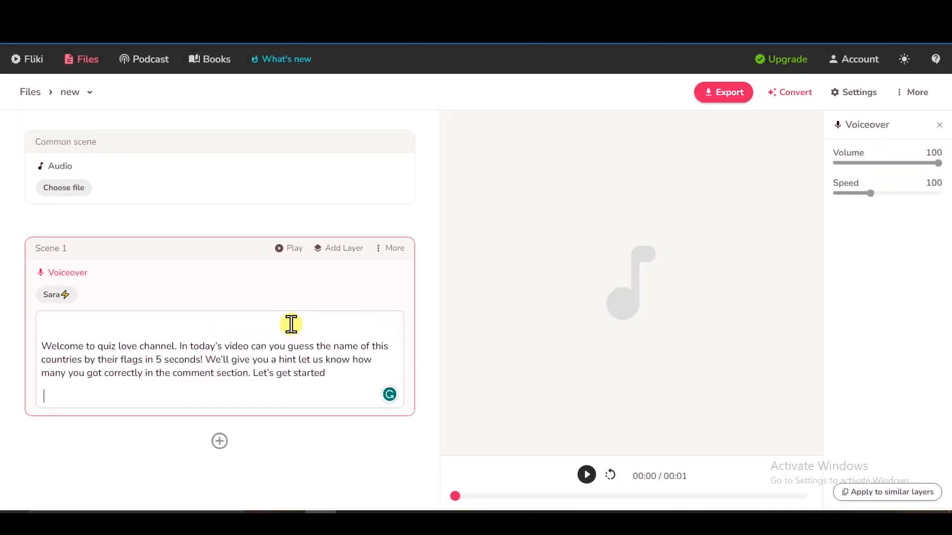
{"action": "left_click", "coordinate": [293, 248]}
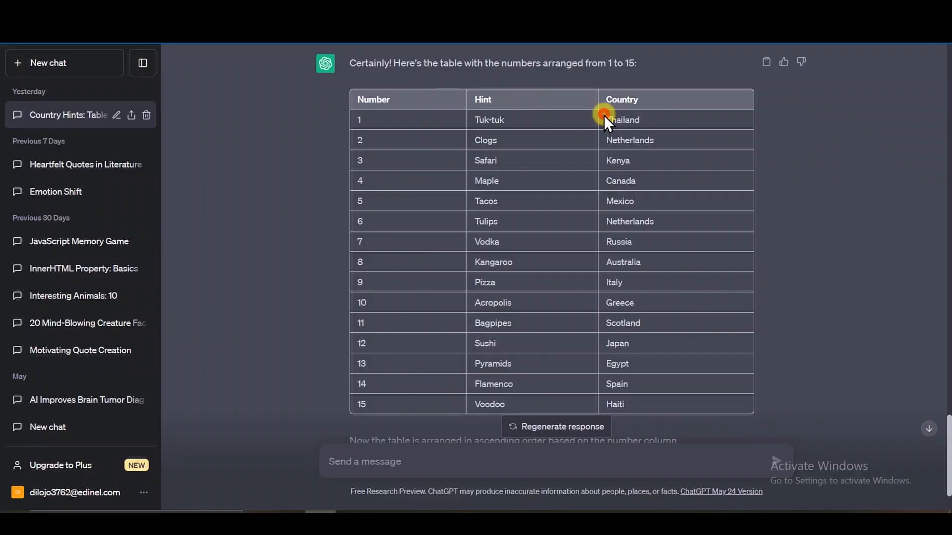
Put Thailand into Scene 2 and add a new scene for Netherlands.
{"action": "left_click_drag", "start_coordinate": [604, 119], "coordinate": [664, 119]}
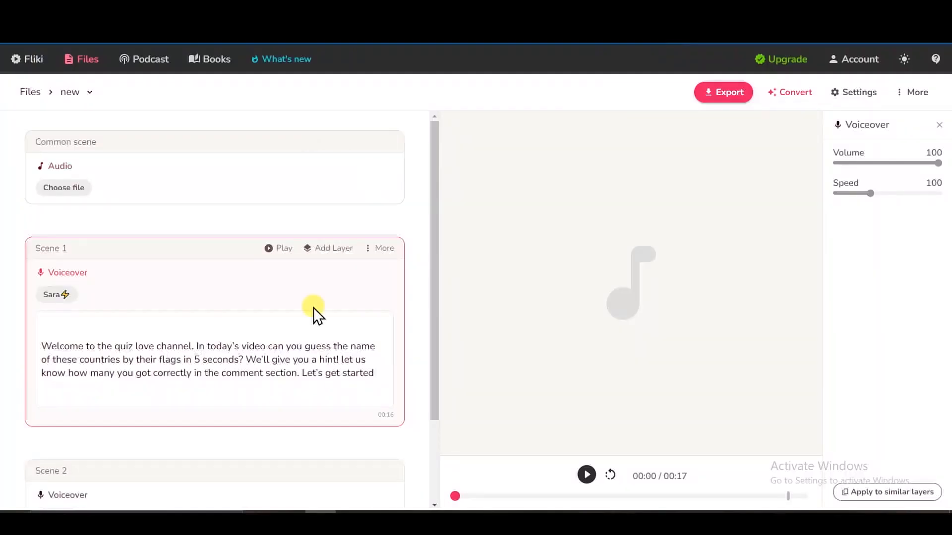
{"action": "scroll", "coordinate": [314, 313], "scroll_direction": "down", "scroll_amount": 2}
{"action": "left_click", "coordinate": [199, 439]}
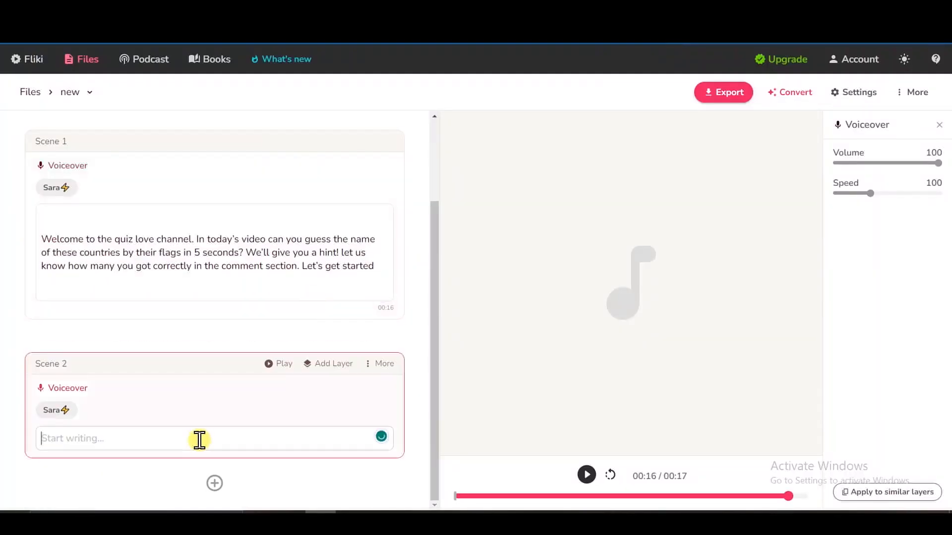
{"action": "left_click", "coordinate": [214, 483]}
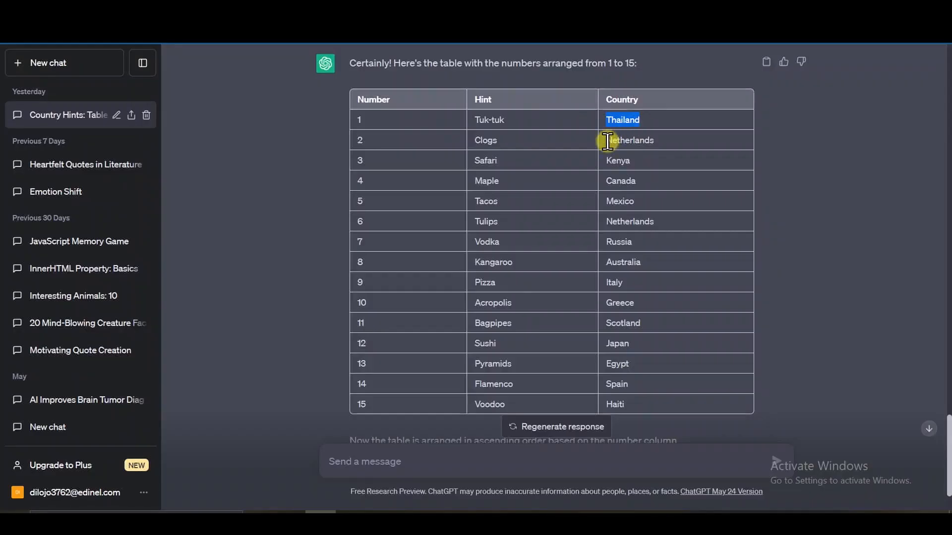
{"action": "left_click_drag", "start_coordinate": [608, 141], "coordinate": [675, 142]}
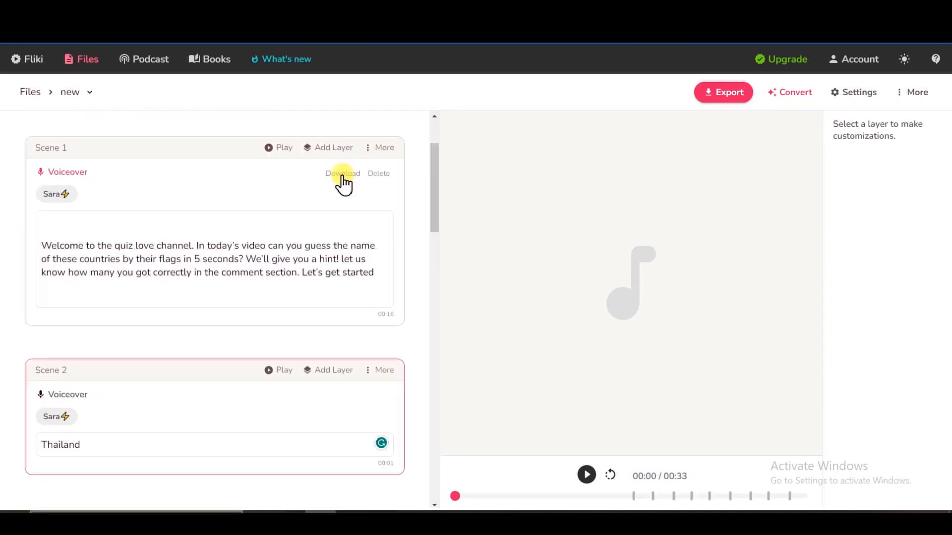
Download the voiceovers for Scenes 1 through 6 as MP3 files.
{"action": "left_click", "coordinate": [343, 175]}
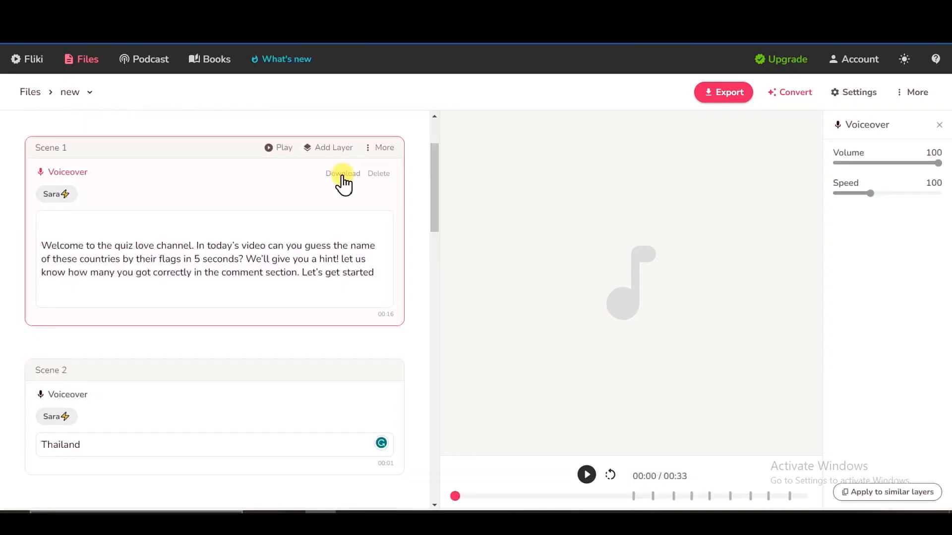
{"action": "scroll", "coordinate": [432, 288], "scroll_direction": "down", "scroll_amount": 3}
{"action": "left_click", "coordinate": [341, 222]}
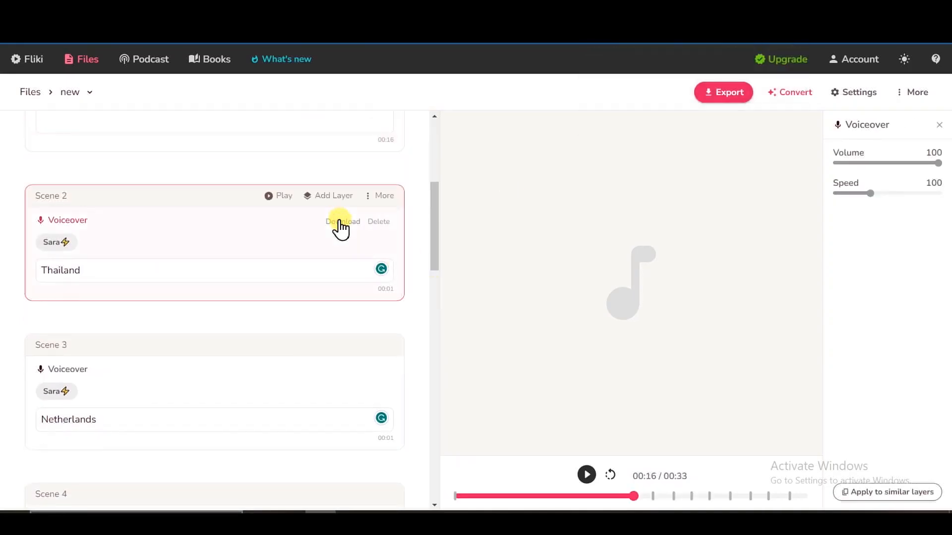
{"action": "scroll", "coordinate": [344, 294], "scroll_direction": "down", "scroll_amount": 3}
{"action": "left_click", "coordinate": [330, 227]}
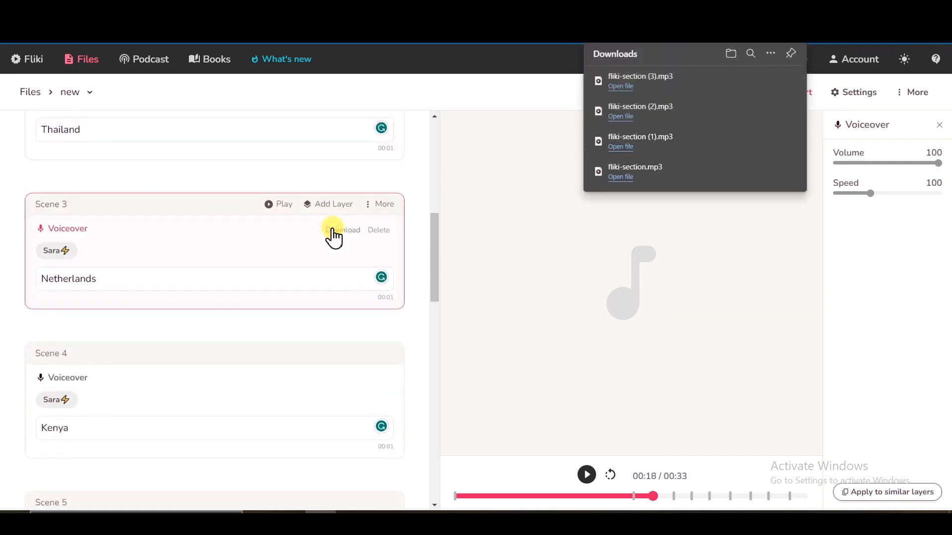
{"action": "scroll", "coordinate": [332, 228], "scroll_direction": "down", "scroll_amount": 3}
{"action": "left_click", "coordinate": [333, 238]}
{"action": "scroll", "coordinate": [333, 242], "scroll_direction": "down", "scroll_amount": 3}
{"action": "left_click", "coordinate": [336, 212]}
{"action": "left_click", "coordinate": [336, 211]}
{"action": "scroll", "coordinate": [367, 340], "scroll_direction": "down", "scroll_amount": 3}
{"action": "left_click", "coordinate": [340, 240]}
{"action": "left_click", "coordinate": [342, 241]}
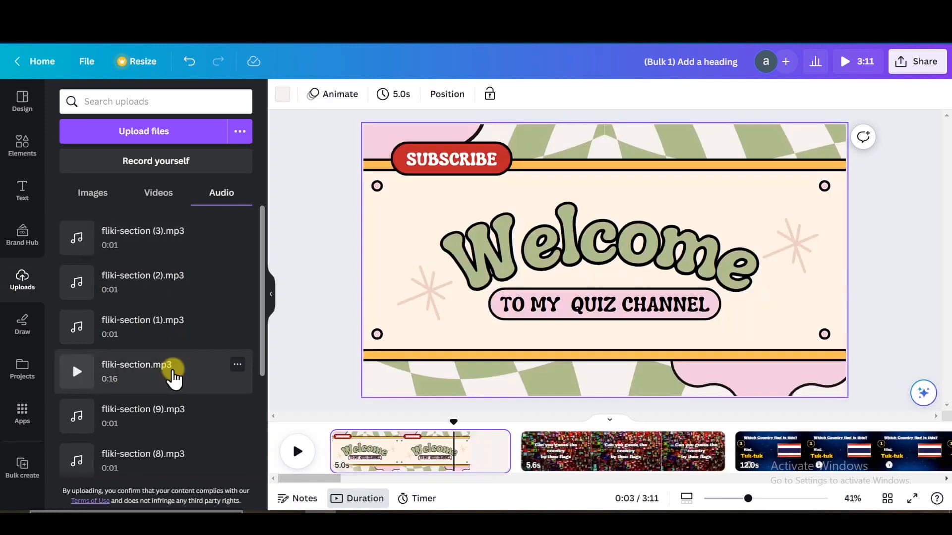
Add fliki-section.mp3 under the intro, preview it, and locate when the Thailand answer appears.
{"action": "left_click_drag", "start_coordinate": [174, 378], "coordinate": [295, 439]}
{"action": "left_click", "coordinate": [296, 440]}
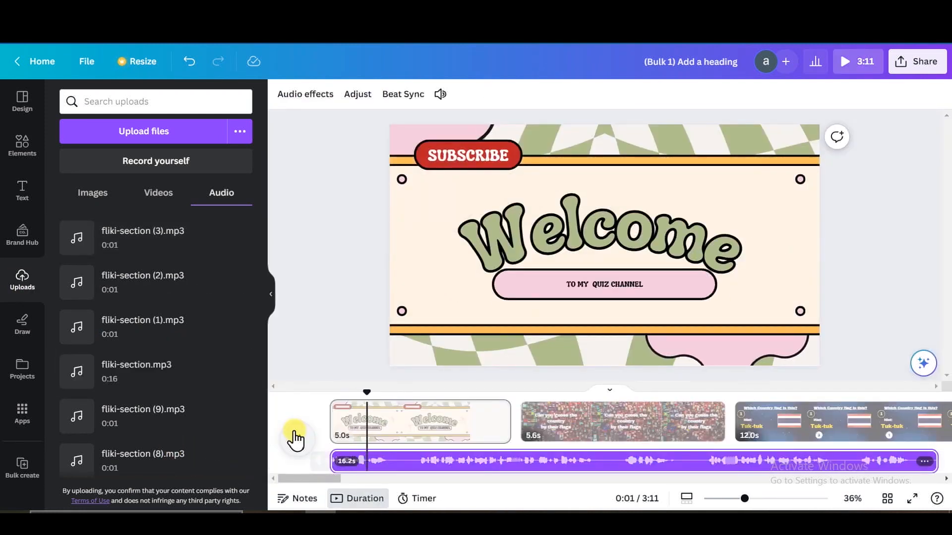
{"action": "left_click", "coordinate": [609, 316]}
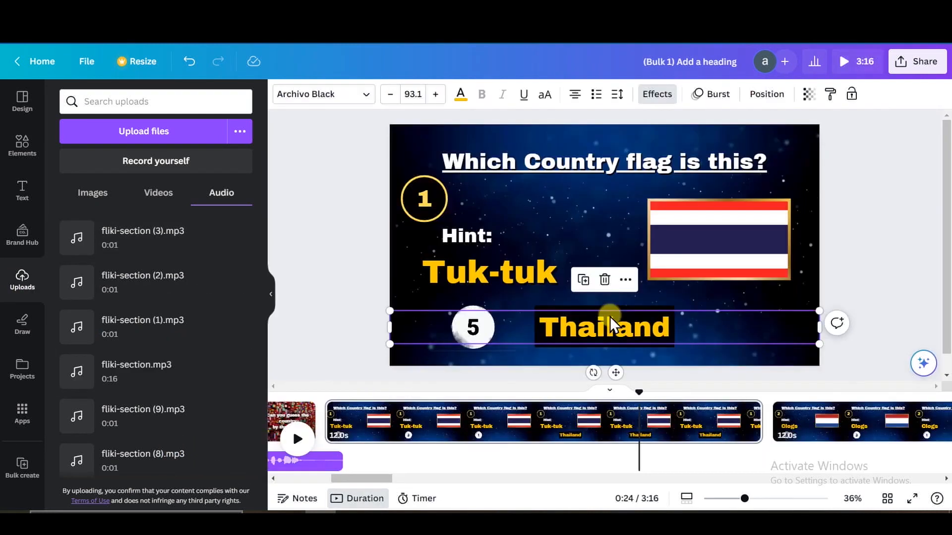
{"action": "left_click", "coordinate": [626, 281]}
{"action": "left_click", "coordinate": [662, 332]}
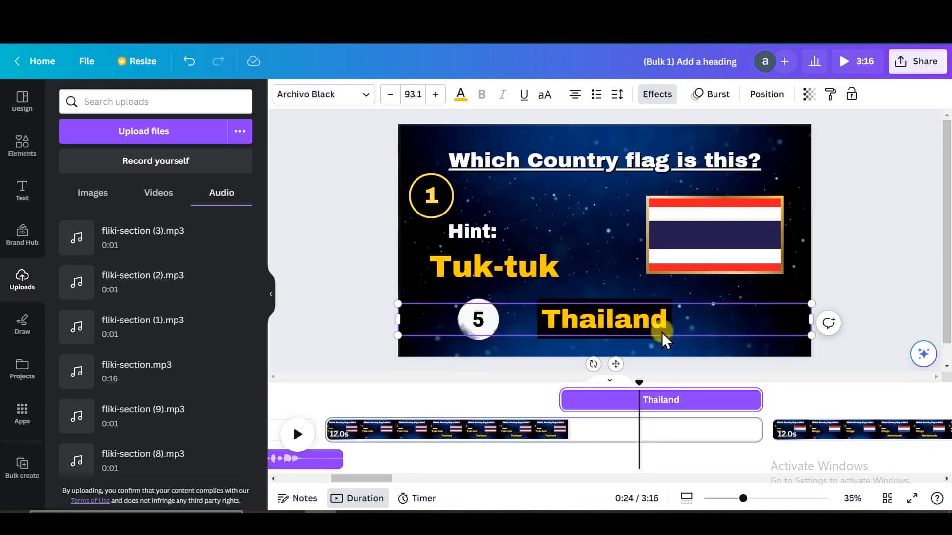
{"action": "left_click_drag", "start_coordinate": [637, 382], "coordinate": [564, 383]}
Place fliki-section (1).mp3 under the Thailand reveal and align audio with the Netherlands reveal.
{"action": "left_click_drag", "start_coordinate": [620, 461], "coordinate": [566, 434]}
{"action": "left_click", "coordinate": [857, 430]}
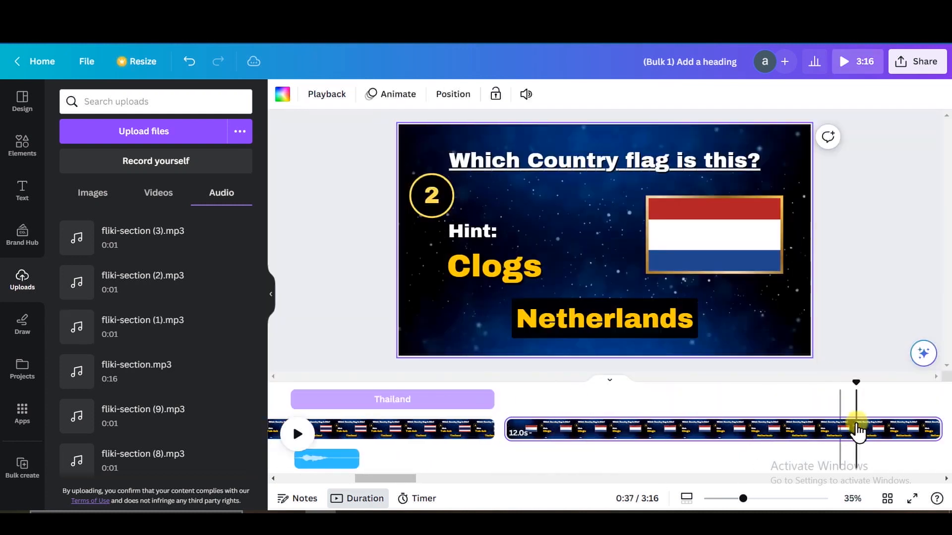
{"action": "left_click", "coordinate": [662, 326]}
{"action": "left_click_drag", "start_coordinate": [591, 457], "coordinate": [838, 449]}
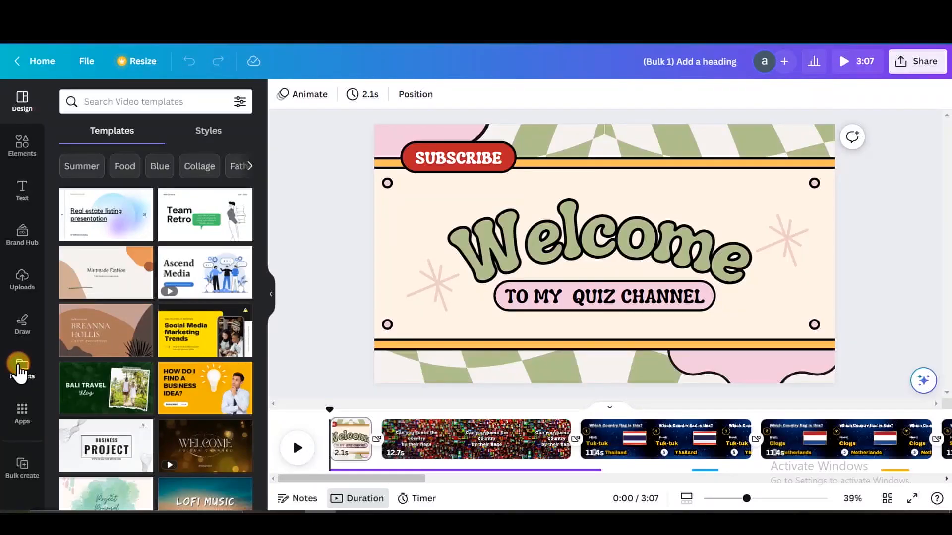
Open the flag-quiz template from Projects and create a Mobile Video resized copy.
{"action": "left_click", "coordinate": [21, 368]}
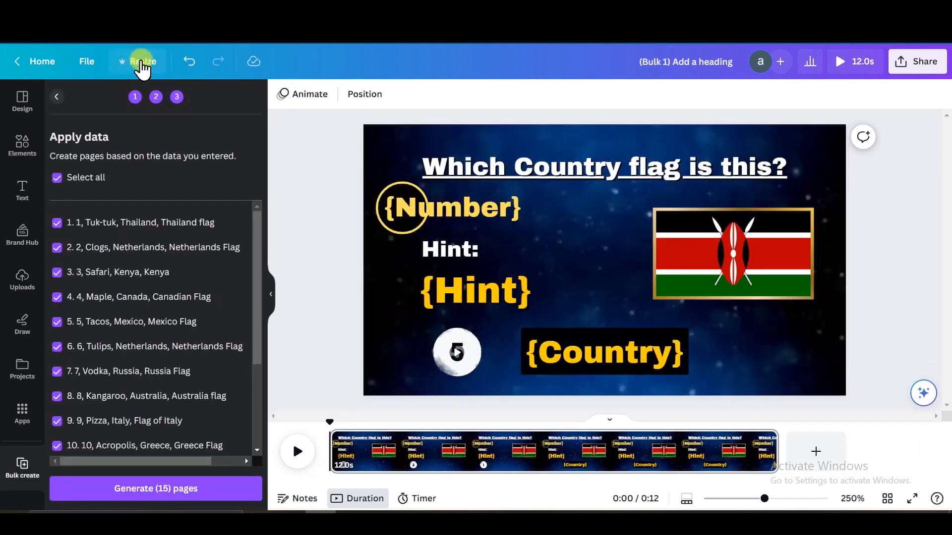
{"action": "left_click", "coordinate": [133, 61]}
{"action": "left_click_drag", "start_coordinate": [349, 145], "coordinate": [352, 314]}
{"action": "left_click", "coordinate": [126, 231]}
{"action": "left_click", "coordinate": [260, 350]}
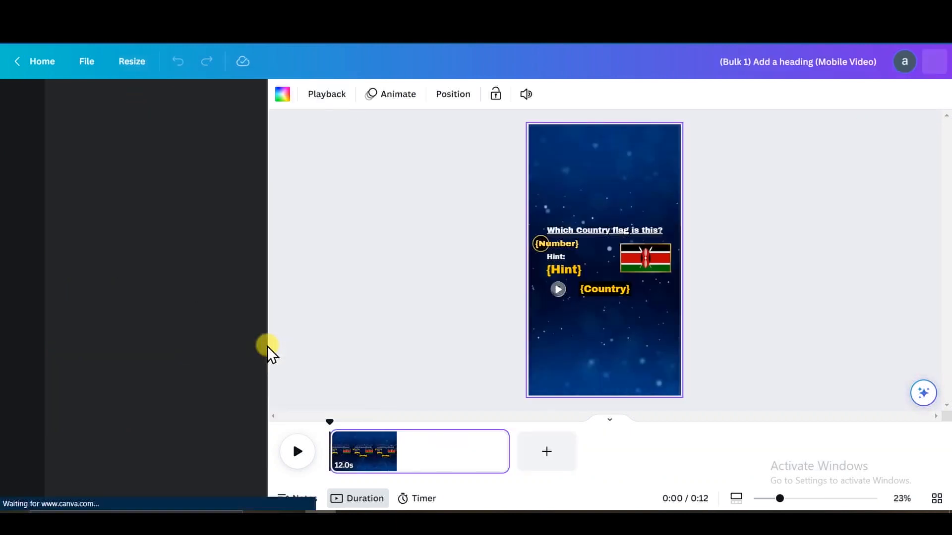
Move the {Number} circle up, the flag to the middle, the Hint texts up, and {Country} and the countdown lower.
{"action": "left_click_drag", "start_coordinate": [558, 242], "coordinate": [566, 159]}
{"action": "left_click_drag", "start_coordinate": [539, 244], "coordinate": [548, 161]}
{"action": "left_click_drag", "start_coordinate": [658, 263], "coordinate": [617, 257]}
{"action": "left_click_drag", "start_coordinate": [553, 256], "coordinate": [563, 203]}
{"action": "left_click_drag", "start_coordinate": [558, 267], "coordinate": [564, 218]}
{"action": "left_click_drag", "start_coordinate": [604, 289], "coordinate": [607, 325]}
{"action": "left_click_drag", "start_coordinate": [559, 289], "coordinate": [560, 314]}
{"action": "mouse_move", "coordinate": [630, 267]}
{"action": "left_mouse_down"}
{"action": "mouse_move", "coordinate": [683, 297]}
{"action": "mouse_move", "coordinate": [620, 280]}
{"action": "left_mouse_up"}
Enlarge and recentre the flag, enlarge {Country}, and centre the countdown over it.
{"action": "left_click_drag", "start_coordinate": [563, 203], "coordinate": [558, 203]}
{"action": "left_click_drag", "start_coordinate": [568, 222], "coordinate": [567, 216]}
{"action": "left_click_drag", "start_coordinate": [608, 270], "coordinate": [602, 271]}
{"action": "left_click_drag", "start_coordinate": [620, 325], "coordinate": [618, 333]}
{"action": "left_click_drag", "start_coordinate": [525, 332], "coordinate": [457, 329]}
{"action": "left_click_drag", "start_coordinate": [588, 338], "coordinate": [621, 339]}
{"action": "left_click_drag", "start_coordinate": [557, 316], "coordinate": [597, 337]}
Change the countdown video's layer order, then select the first four quiz rows to copy.
{"action": "left_click", "coordinate": [567, 94]}
{"action": "left_click", "coordinate": [90, 151]}
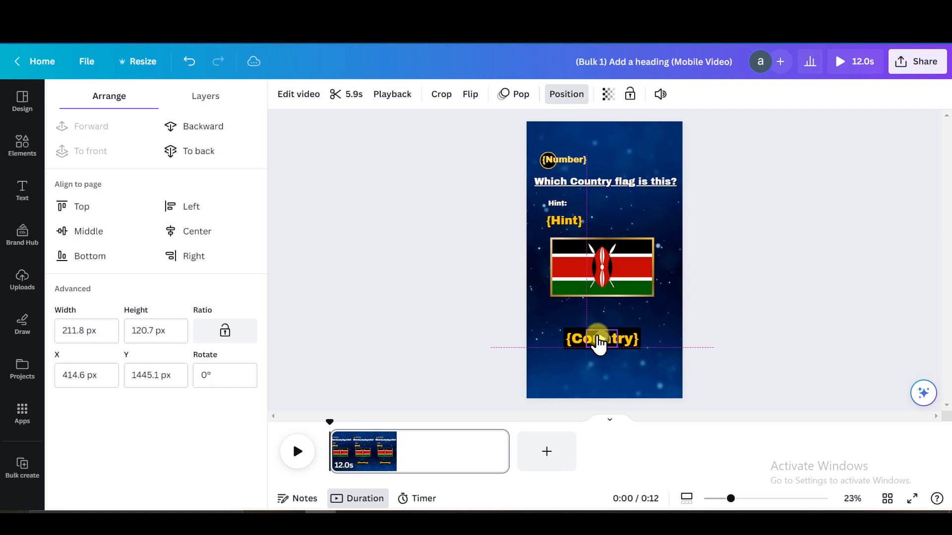
{"action": "left_click", "coordinate": [788, 270]}
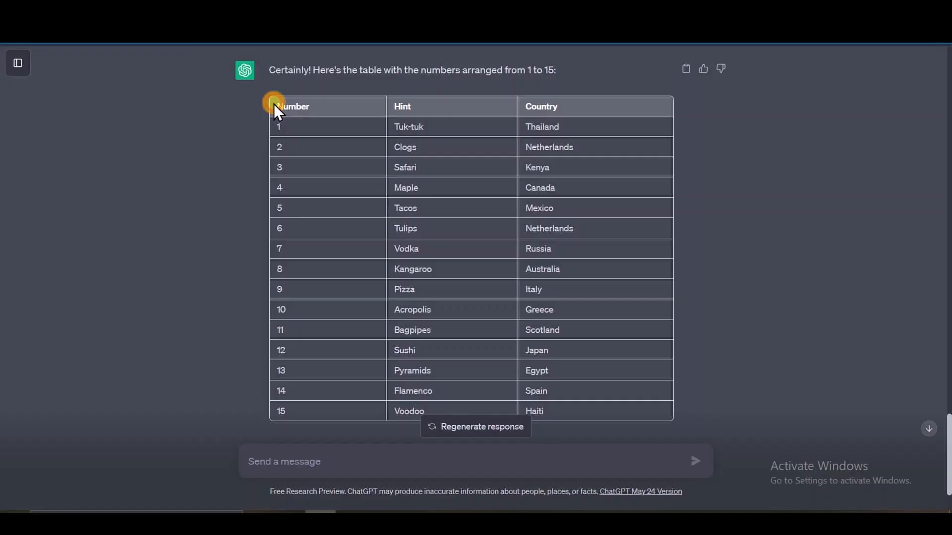
{"action": "left_click_drag", "start_coordinate": [274, 104], "coordinate": [584, 186]}
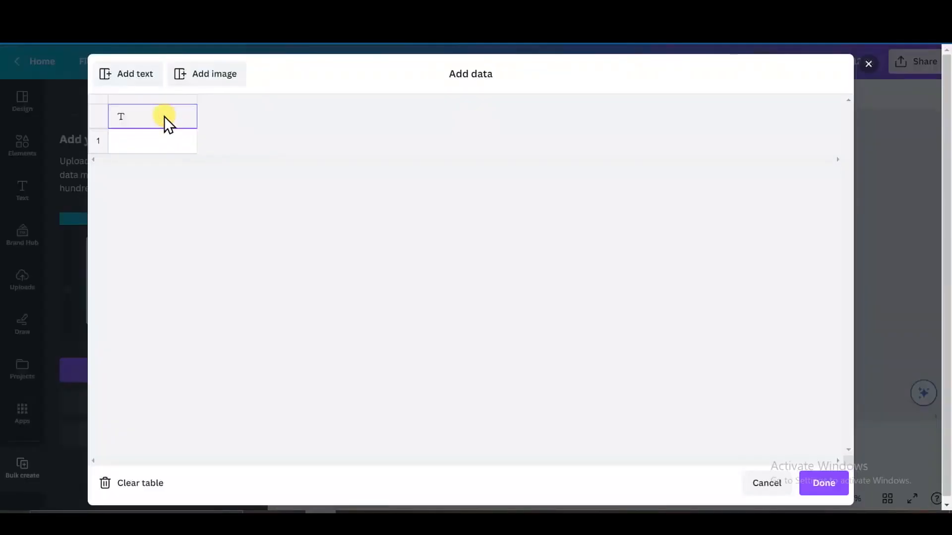
Paste the quiz table into Add data and add an Image column with the Kenya flag.
{"action": "type", "text": "Number\tHint\tCountry 1\tTuk-tuk\tThailand 2\tClogs\tNetherlands 3\tSafari\tKenya 4\tMaple\tCanada"}
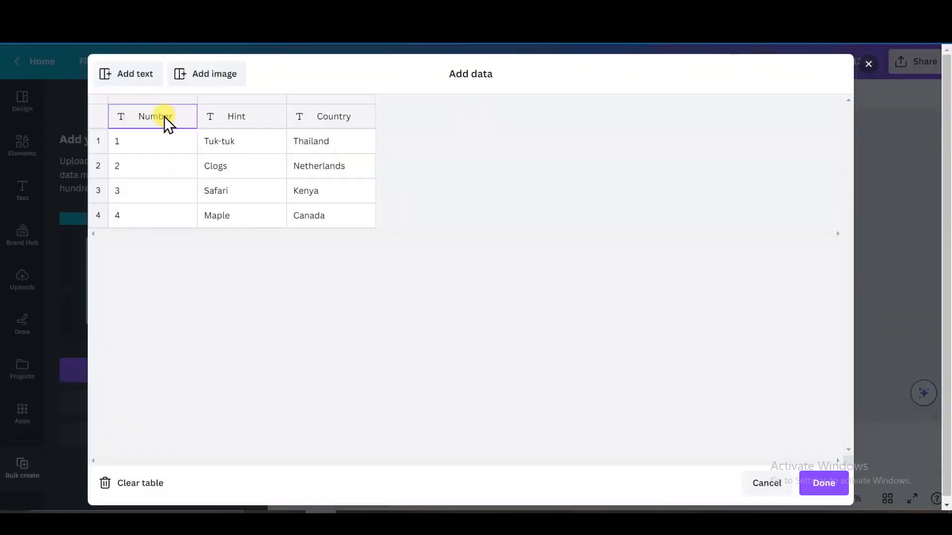
{"action": "left_click", "coordinate": [200, 90]}
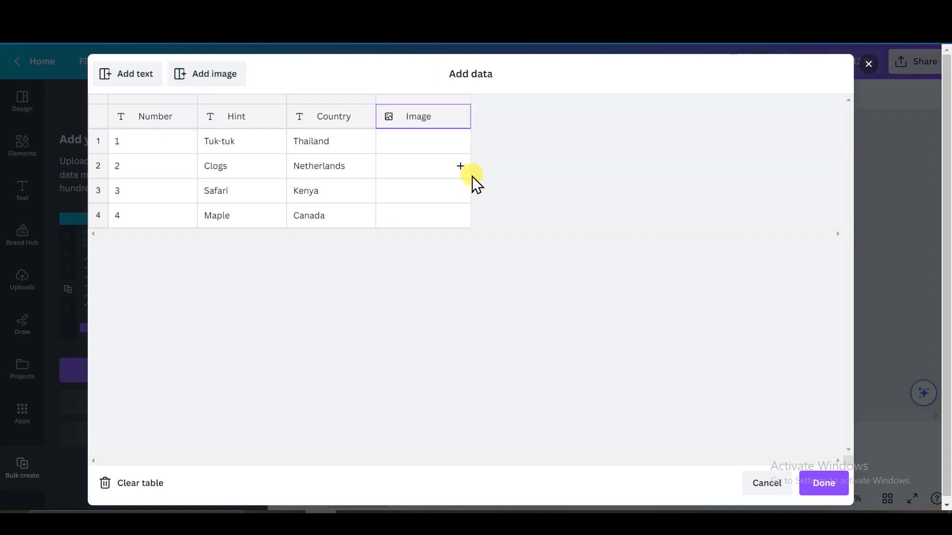
{"action": "left_click", "coordinate": [460, 166]}
{"action": "left_click", "coordinate": [396, 218]}
{"action": "left_click_drag", "start_coordinate": [529, 228], "coordinate": [530, 278]}
{"action": "left_click", "coordinate": [471, 289]}
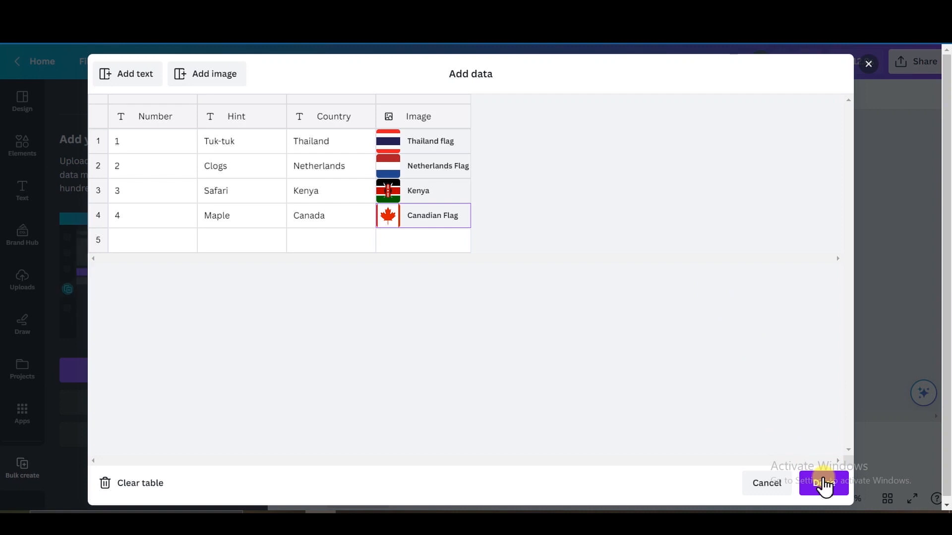
{"action": "left_click", "coordinate": [824, 484]}
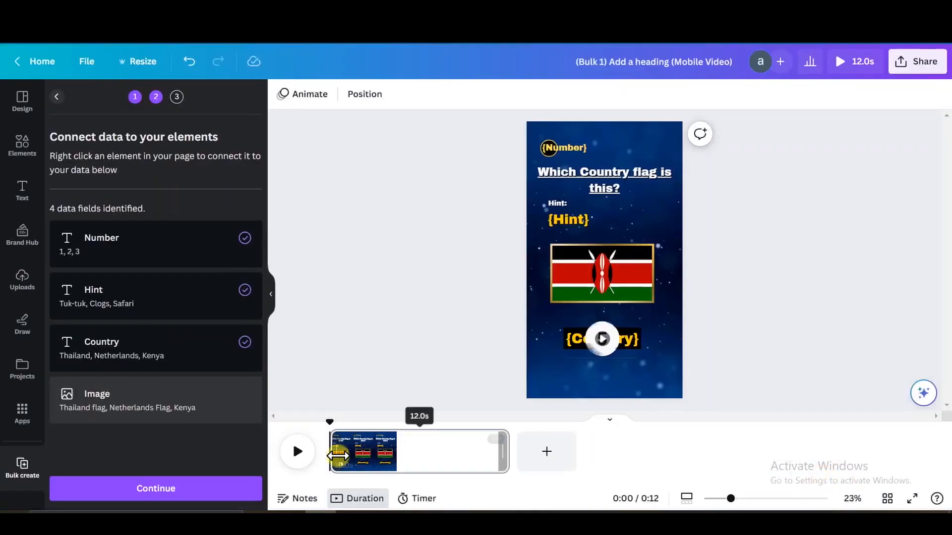
Connect the page's Kenya flag to the Image data field.
{"action": "left_click", "coordinate": [640, 280]}
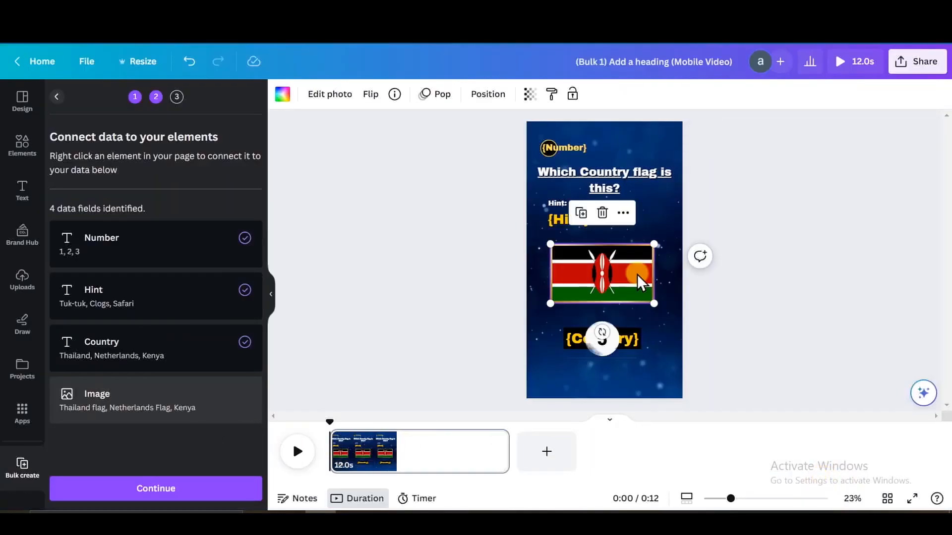
{"action": "right_click", "coordinate": [641, 282]}
{"action": "mouse_move", "coordinate": [681, 300]}
{"action": "left_click", "coordinate": [843, 303]}
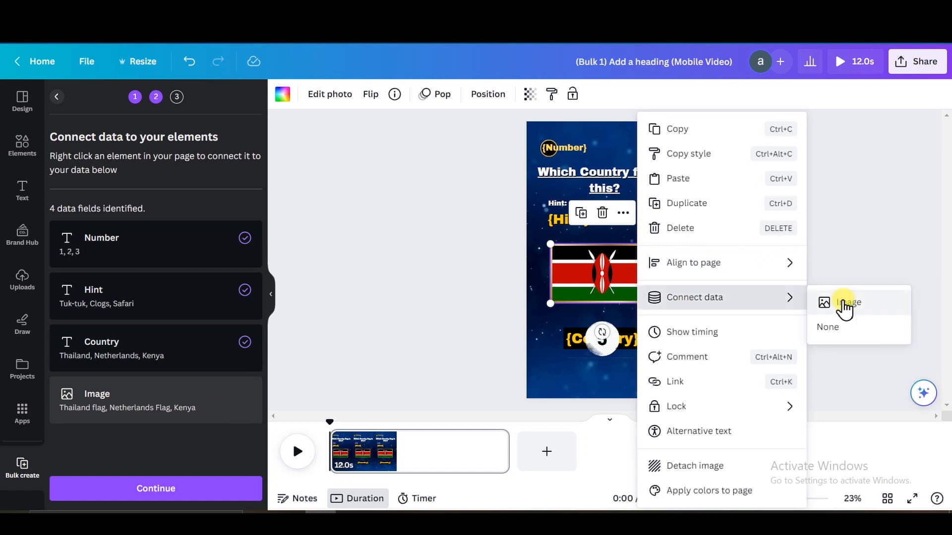
{"action": "left_click", "coordinate": [171, 487]}
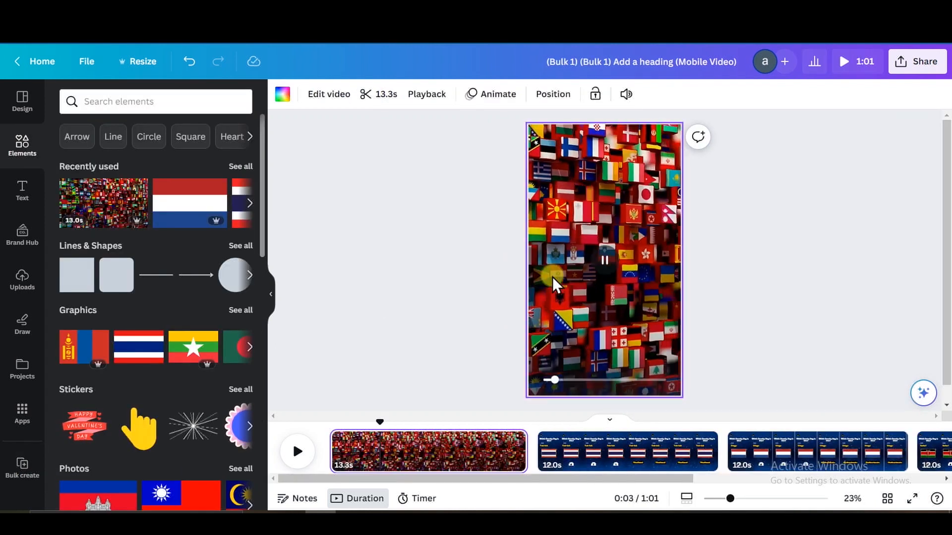
Add a heading text box to the flags intro page.
{"action": "key", "text": "t"}
{"action": "key", "text": "BackSpace"}
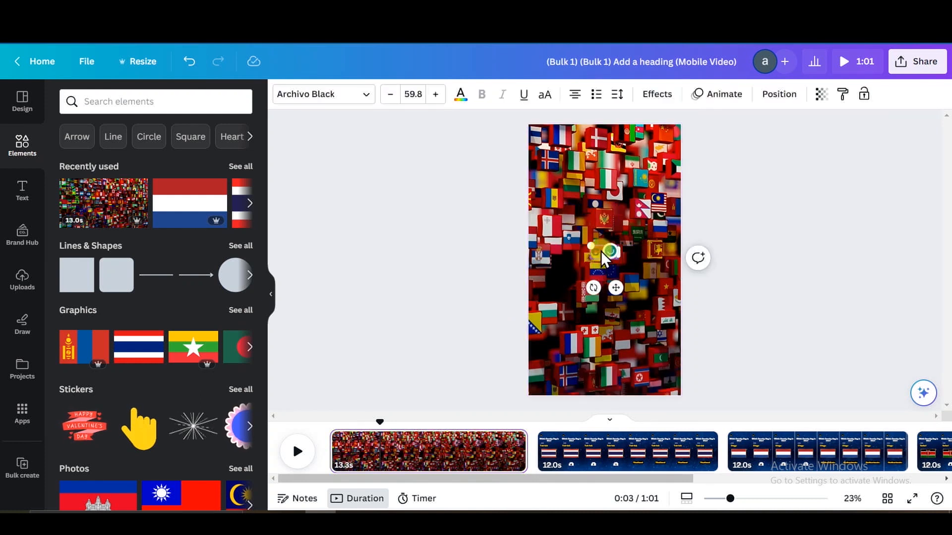
{"action": "left_click", "coordinate": [817, 310]}
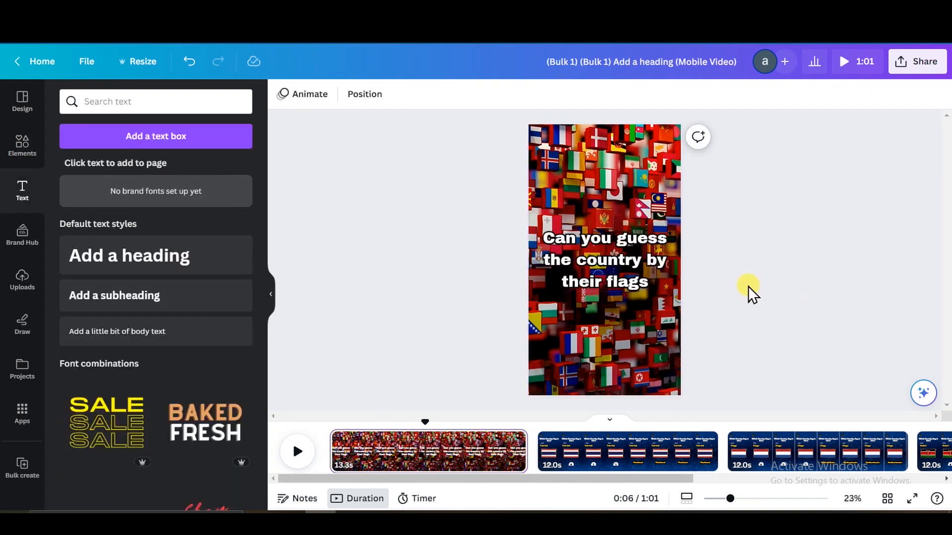
Add fliki-section.mp3 under the intro page and play to where the voiceover should end.
{"action": "left_click", "coordinate": [25, 282]}
{"action": "left_click", "coordinate": [221, 194]}
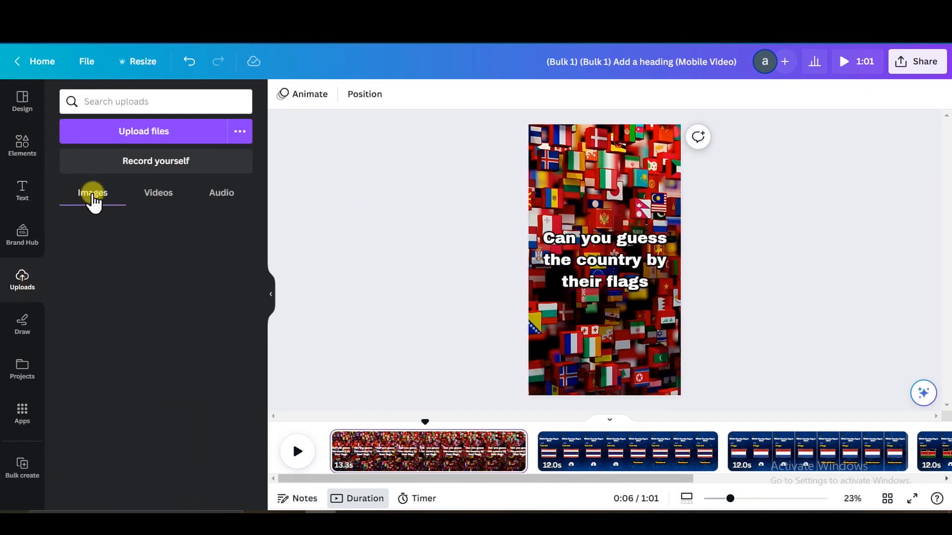
{"action": "left_click_drag", "start_coordinate": [139, 311], "coordinate": [502, 467]}
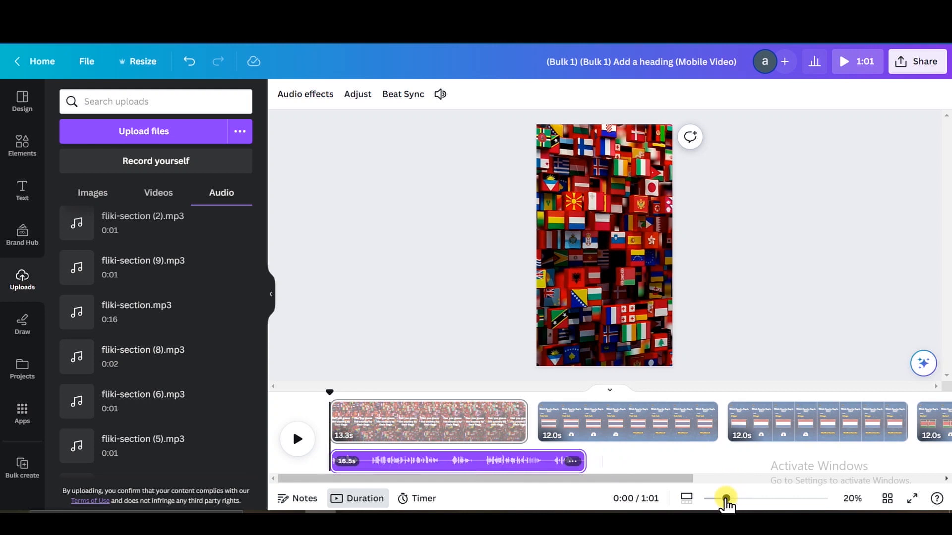
{"action": "left_click", "coordinate": [298, 440]}
{"action": "left_click", "coordinate": [297, 440]}
Split the audio at the playhead, delete the leftover piece, and open the download options.
{"action": "right_click", "coordinate": [443, 461]}
{"action": "left_click", "coordinate": [490, 391]}
{"action": "mouse_move", "coordinate": [387, 393]}
{"action": "left_mouse_down"}
{"action": "mouse_move", "coordinate": [376, 394]}
{"action": "mouse_move", "coordinate": [397, 392]}
{"action": "left_mouse_up"}
{"action": "left_click", "coordinate": [297, 439]}
{"action": "left_click", "coordinate": [297, 439]}
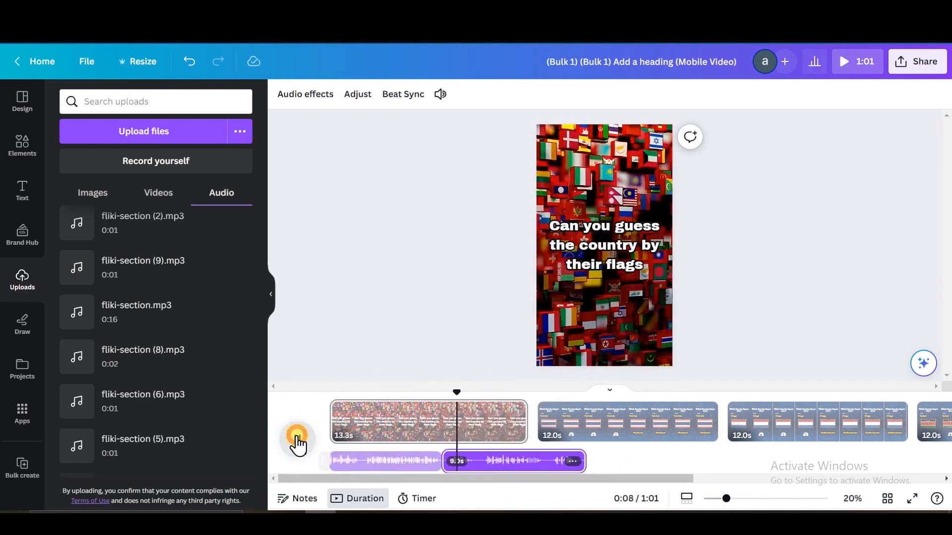
{"action": "left_click", "coordinate": [298, 439]}
{"action": "left_click", "coordinate": [474, 465]}
{"action": "key", "text": "Delete"}
{"action": "left_click", "coordinate": [923, 62]}
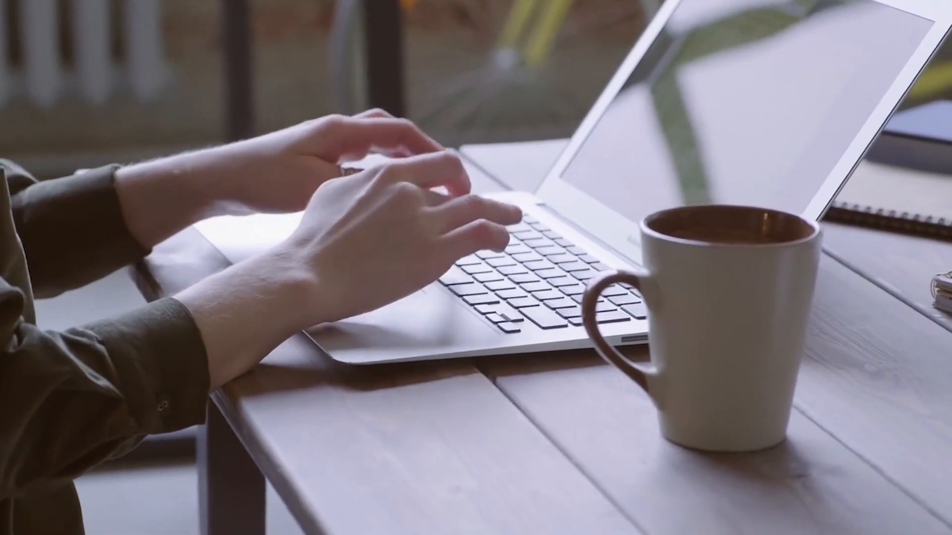
Sort the quiz channel's Videos tab by Popular.
{"action": "left_click", "coordinate": [139, 138]}
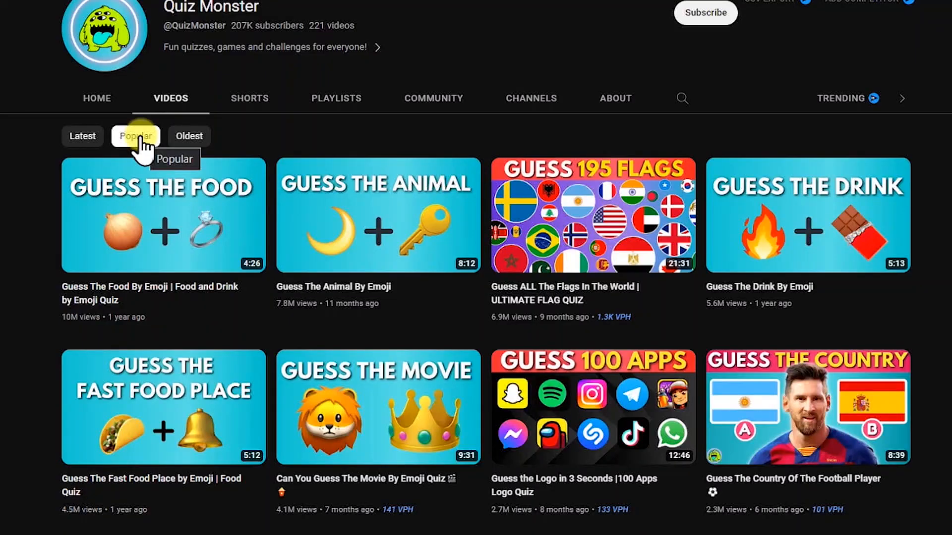